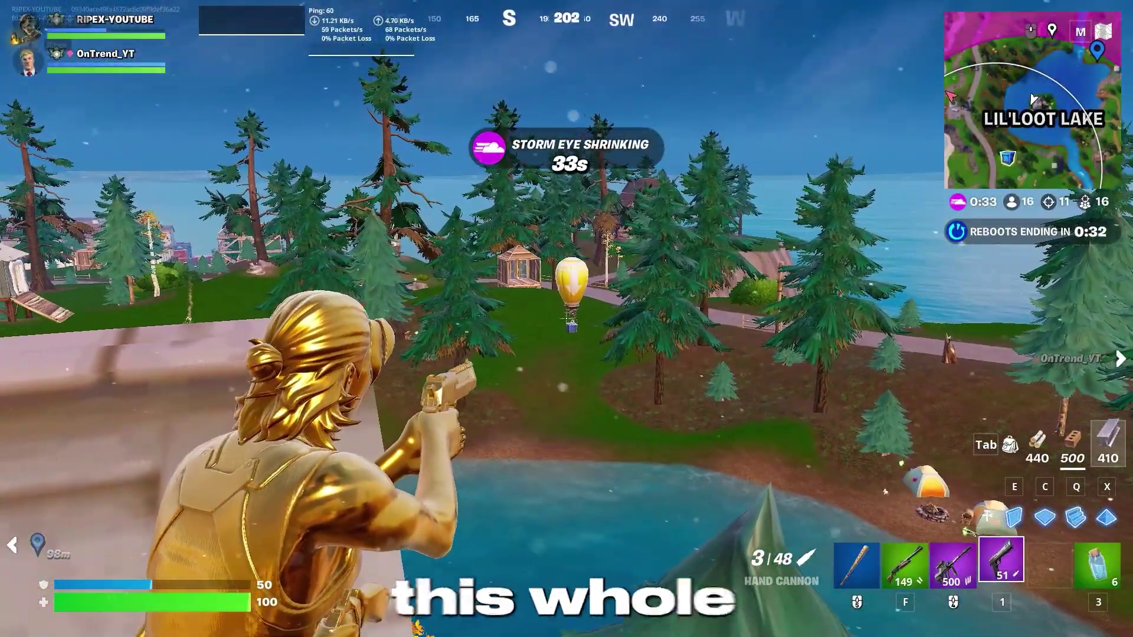
# Step: Shoot down the supply balloon with the hand cannon and eliminate the enemy
pyautogui.click(565, 319)
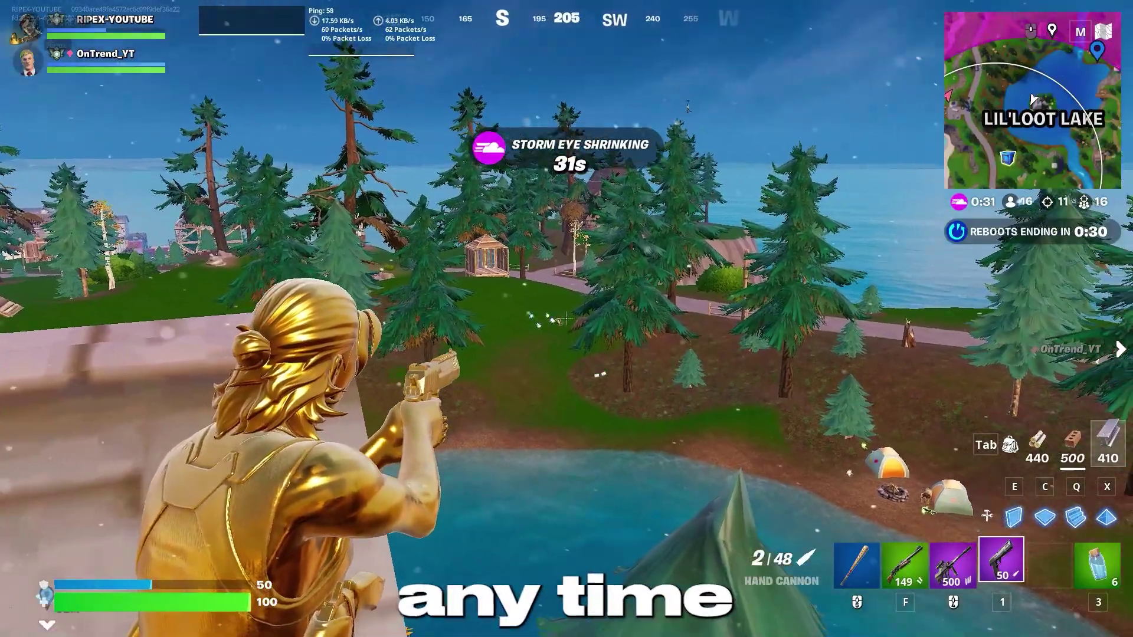
pyautogui.click(565, 318)
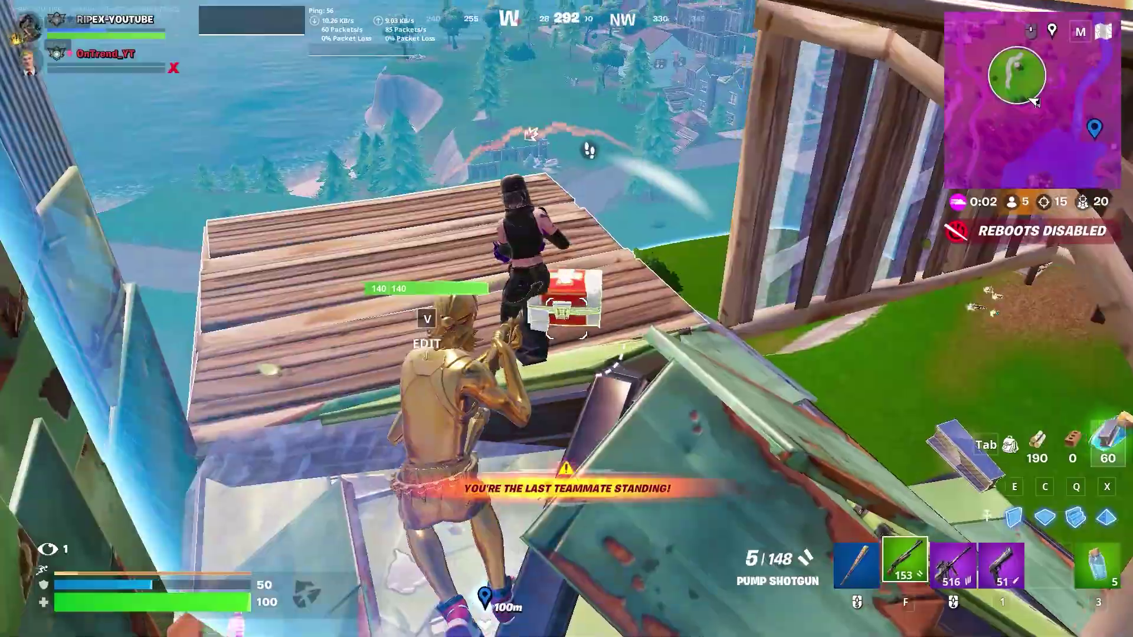
pyautogui.click(566, 318)
# Step: Loot the drops, swap to the medkit, then back to the shotgun
pyautogui.press('e')
pyautogui.press('2')
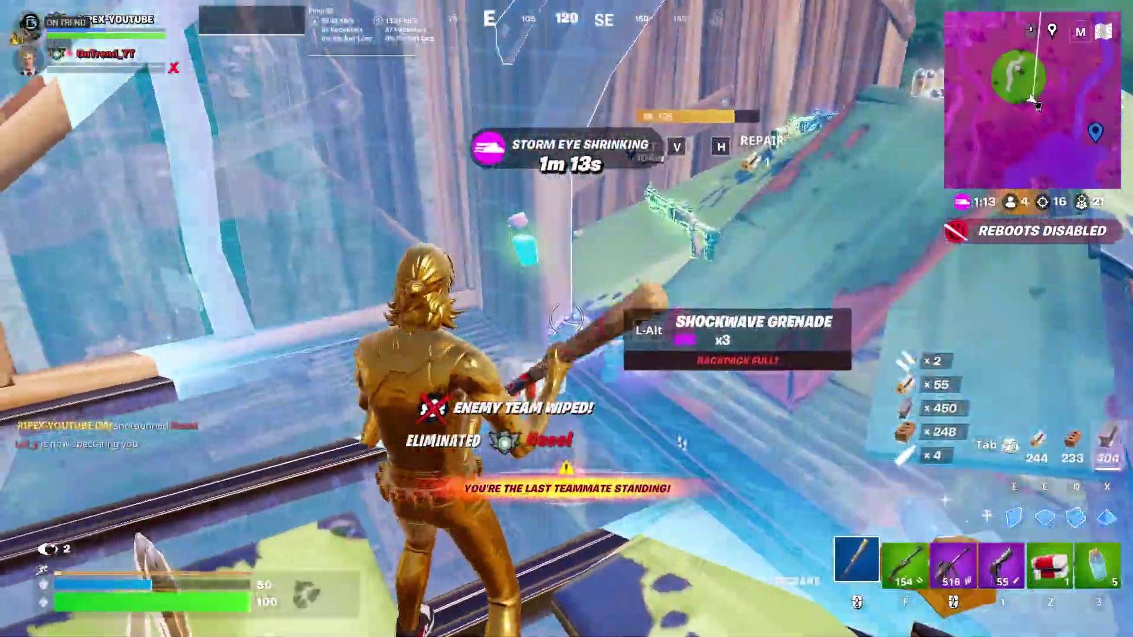
pyautogui.press('f')
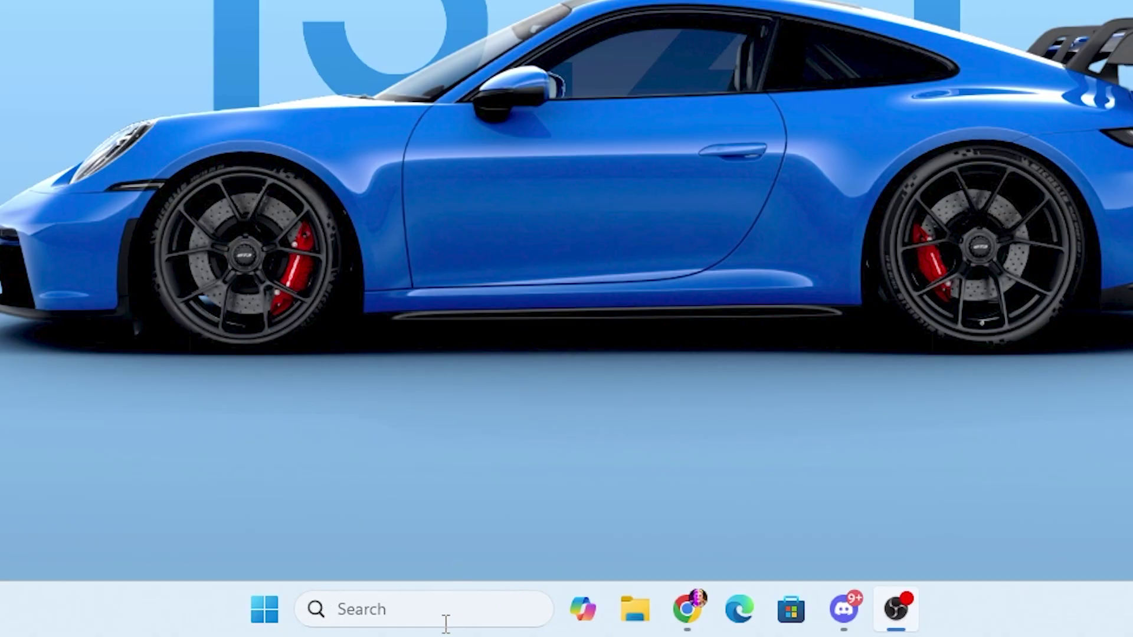
# Step: Open Command Prompt as administrator and run sfc /scannow
pyautogui.click(493, 621)
pyautogui.write('cmd')
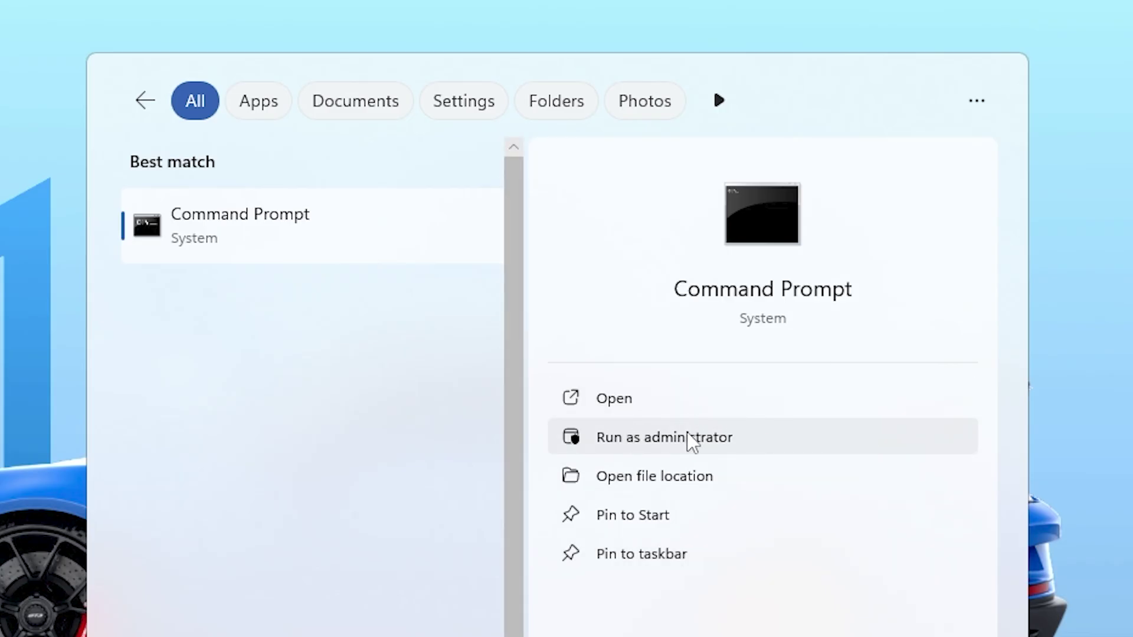
pyautogui.click(690, 440)
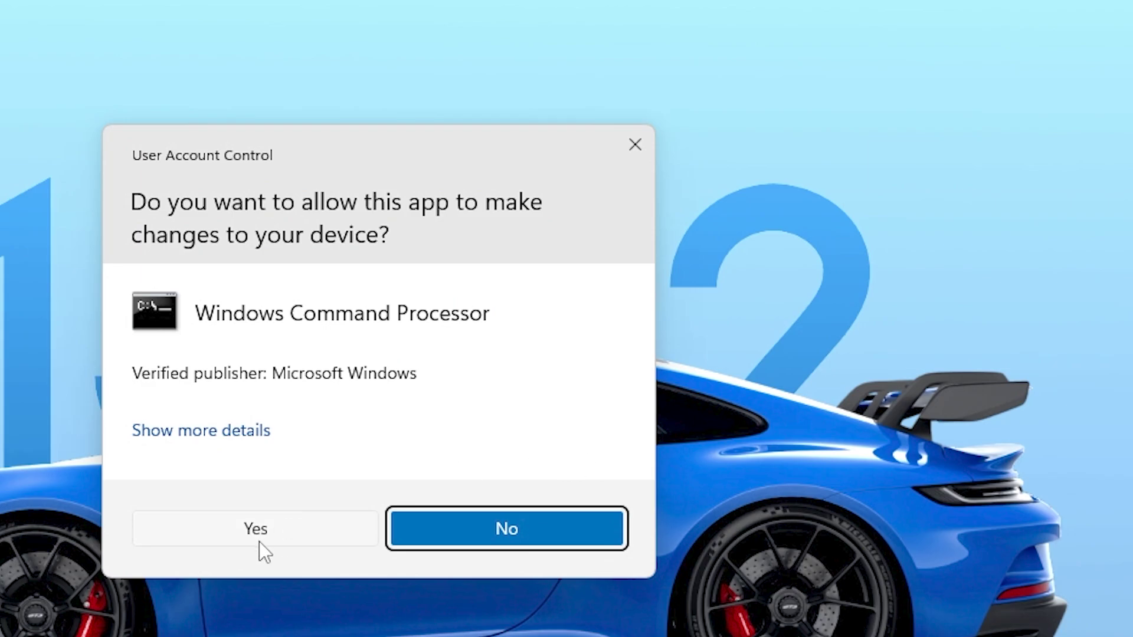
pyautogui.click(259, 539)
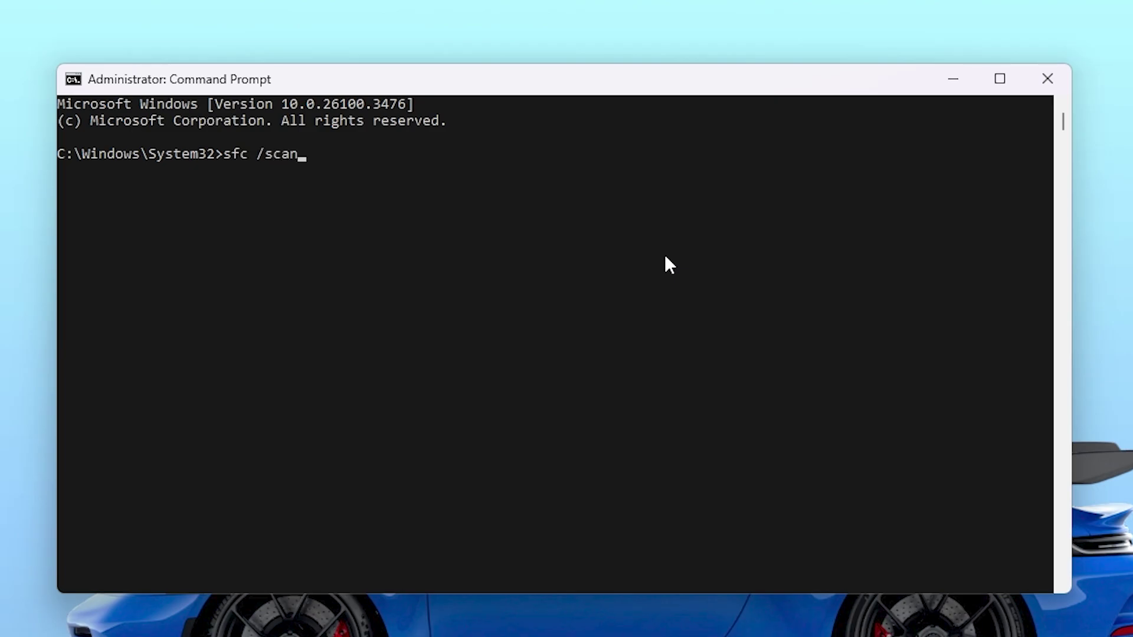
pyautogui.write('sfc /scannow')
pyautogui.press('Return')
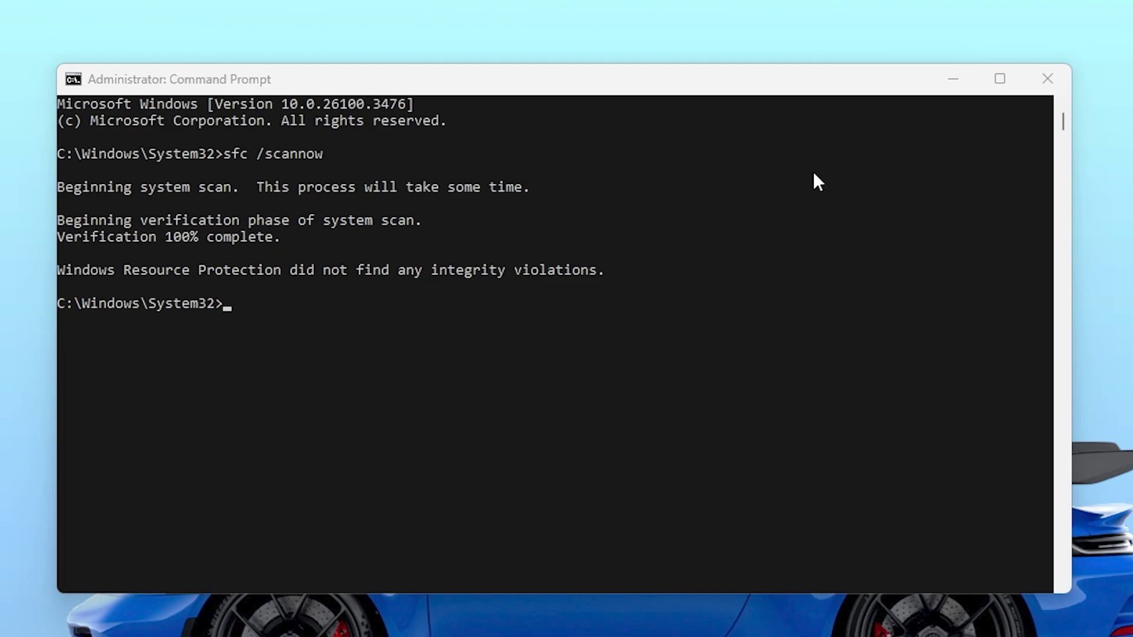
# Step: Close Command Prompt, build metal cover in Fortnite, and shoot down the enemy
pyautogui.click(1046, 79)
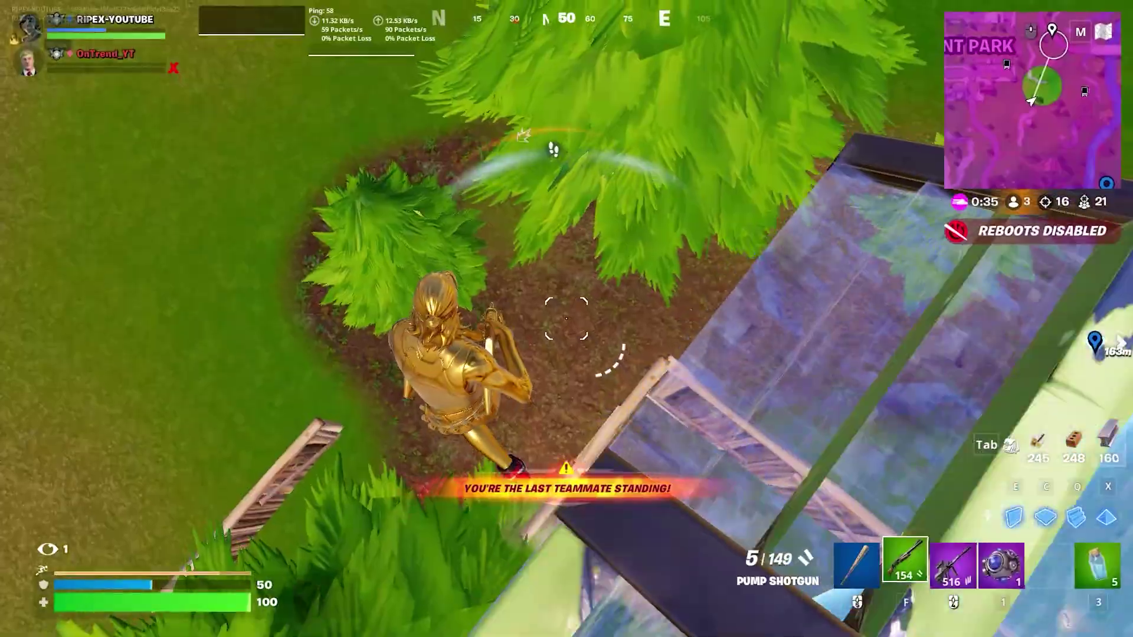
pyautogui.click(566, 319)
pyautogui.press('q')
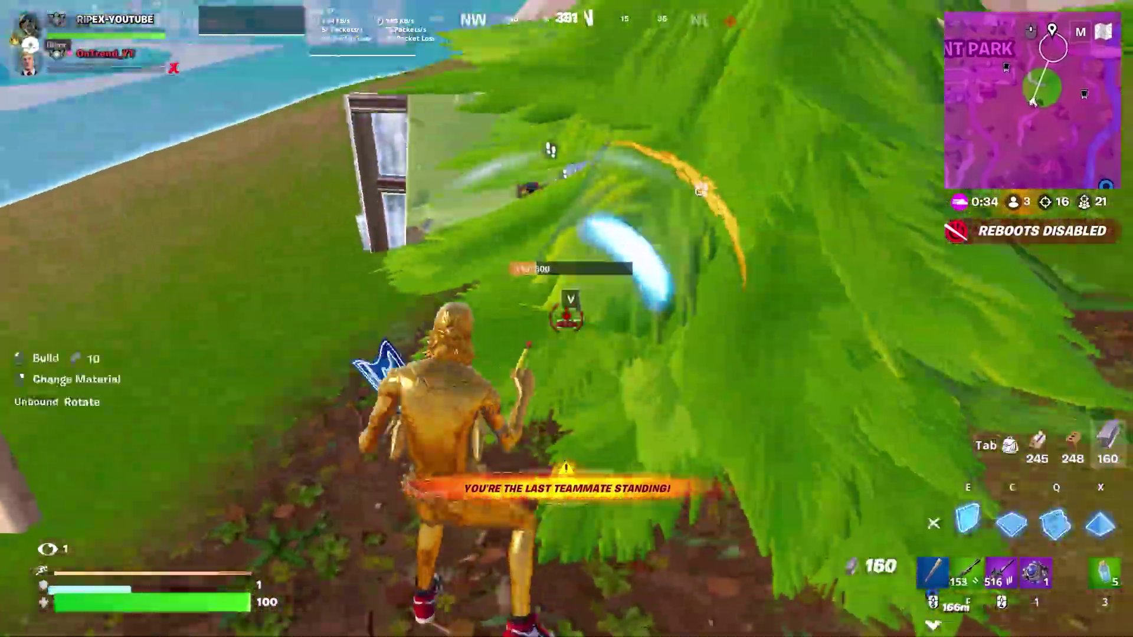
pyautogui.click(566, 319)
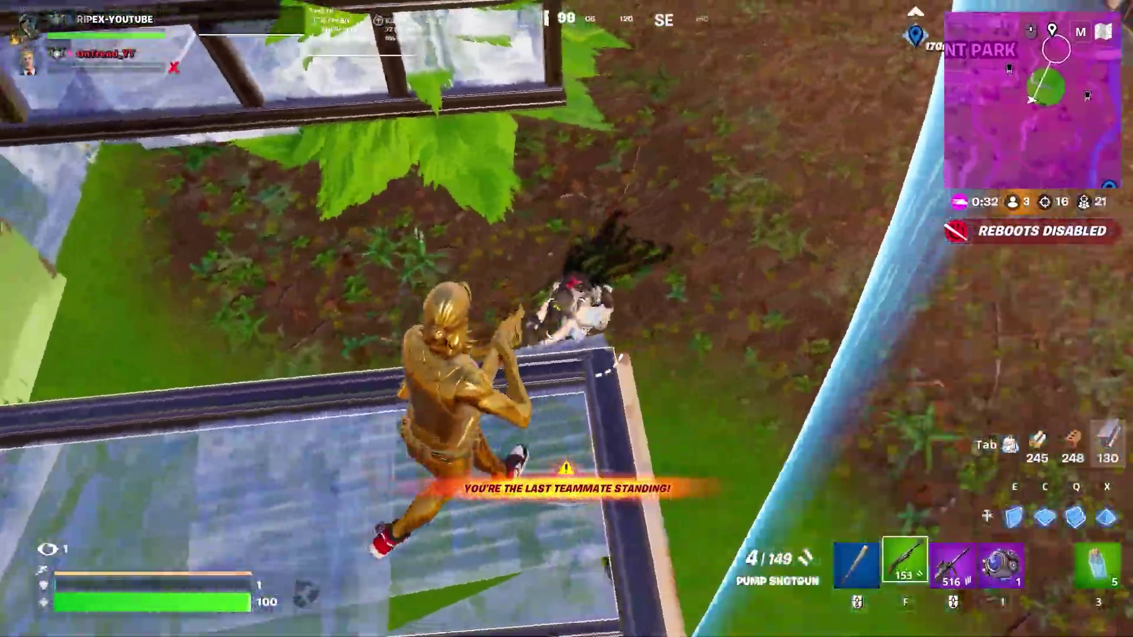
pyautogui.click(566, 319)
# Step: Wall the player in with metal pieces, then switch to wood and keep building
pyautogui.press('q')
pyautogui.click(567, 318)
pyautogui.click(566, 319)
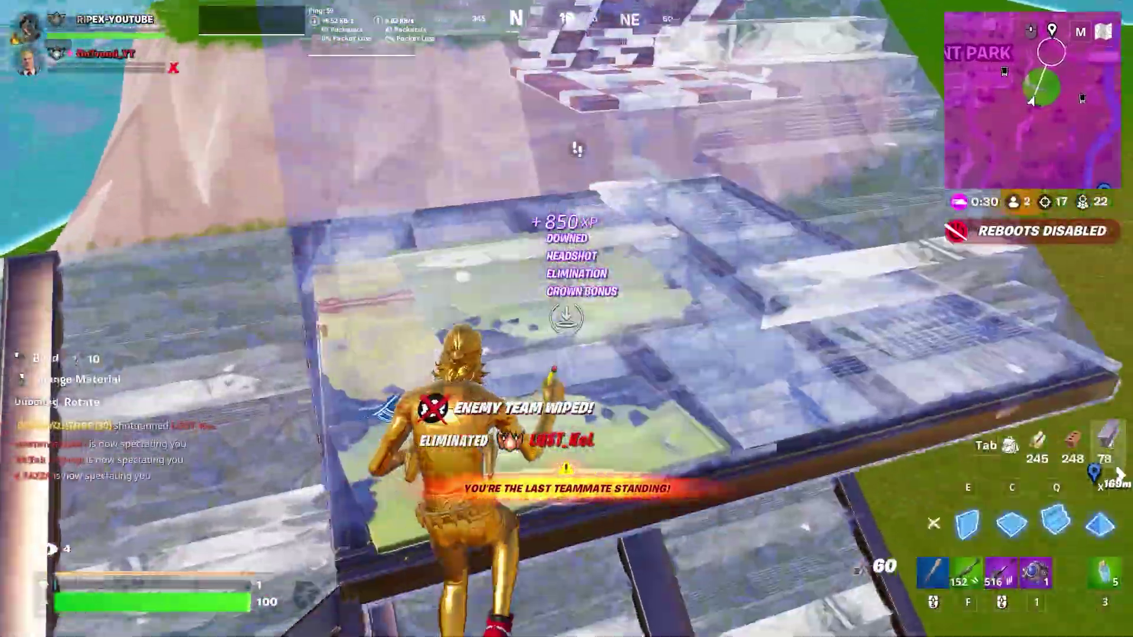
pyautogui.click(566, 318)
pyautogui.click(566, 319)
pyautogui.click(567, 318)
pyautogui.click(566, 318)
pyautogui.click(567, 319)
pyautogui.click(566, 318)
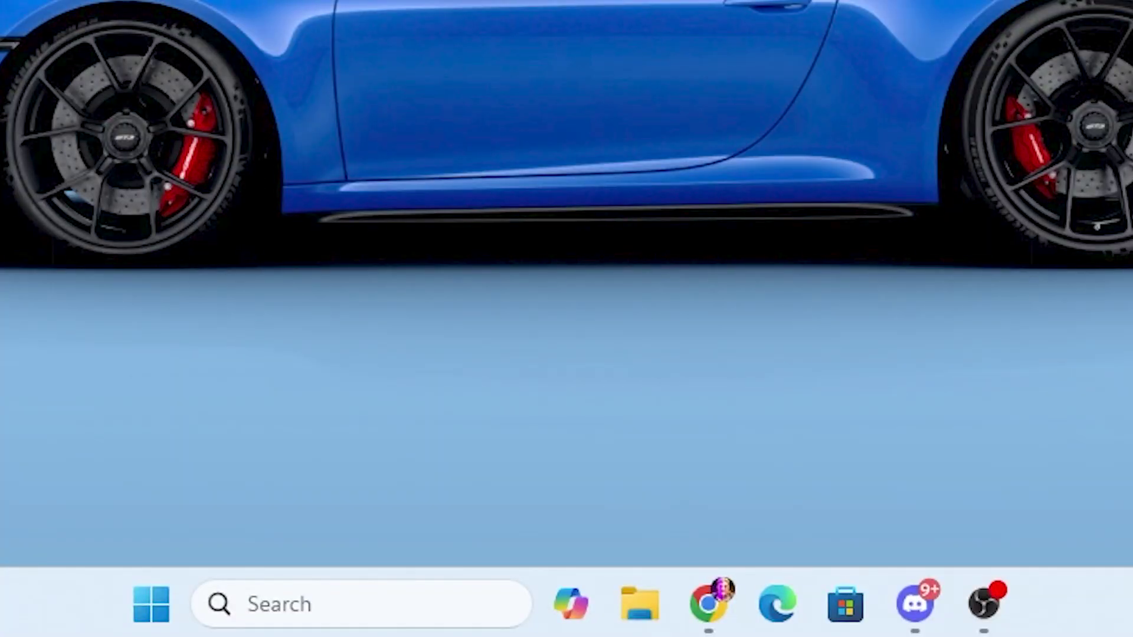
# Step: Open the Temporary files list in Delete temporary files settings via a 'temp' search
pyautogui.click(347, 610)
pyautogui.write('temp')
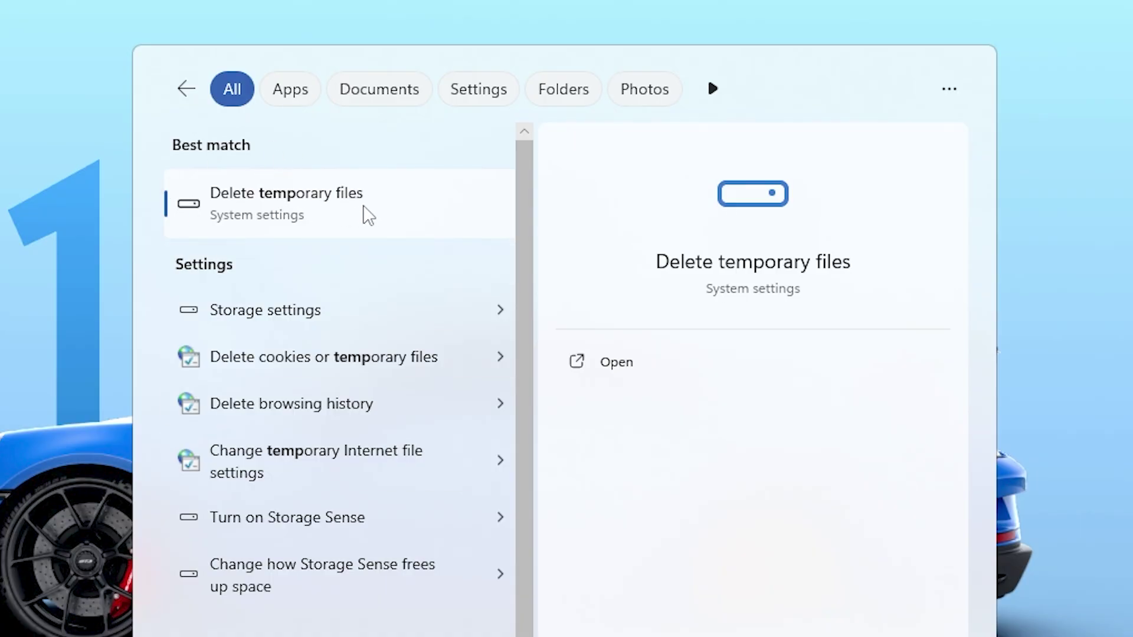
pyautogui.click(286, 217)
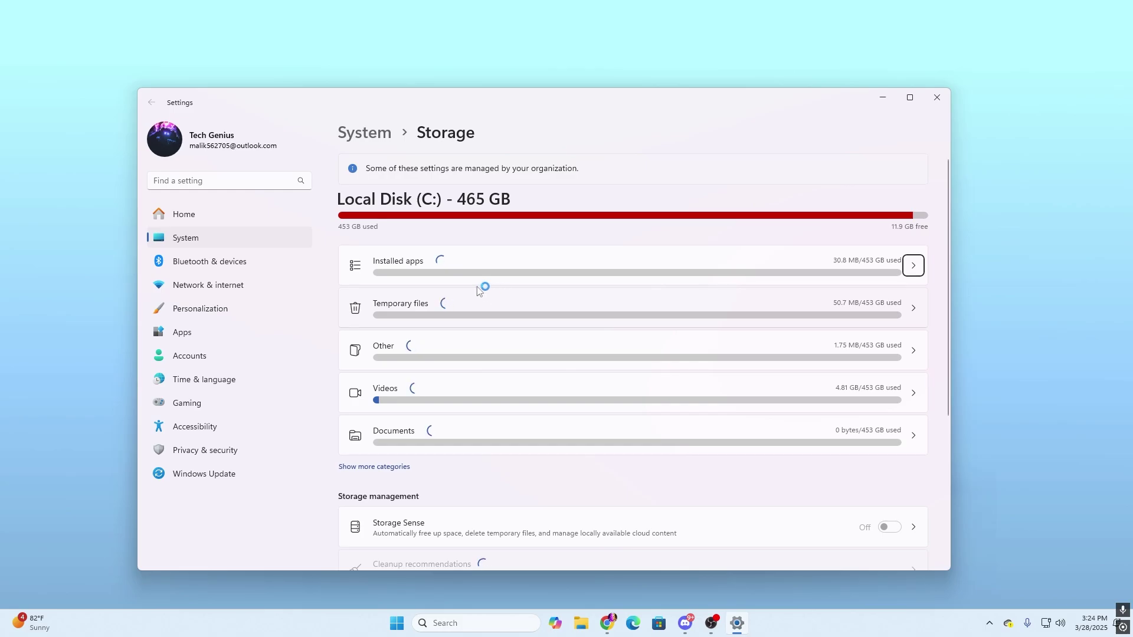
pyautogui.click(407, 306)
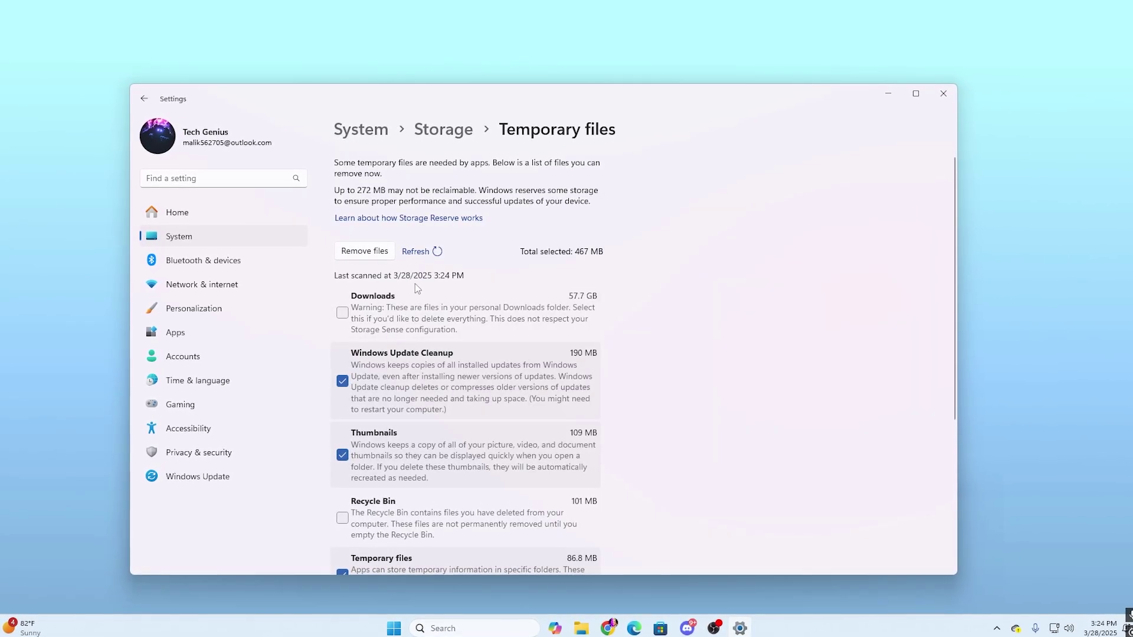
# Step: Review the checked items and permanently remove the 467 MB of temporary files
pyautogui.scroll(-5, 413, 302)
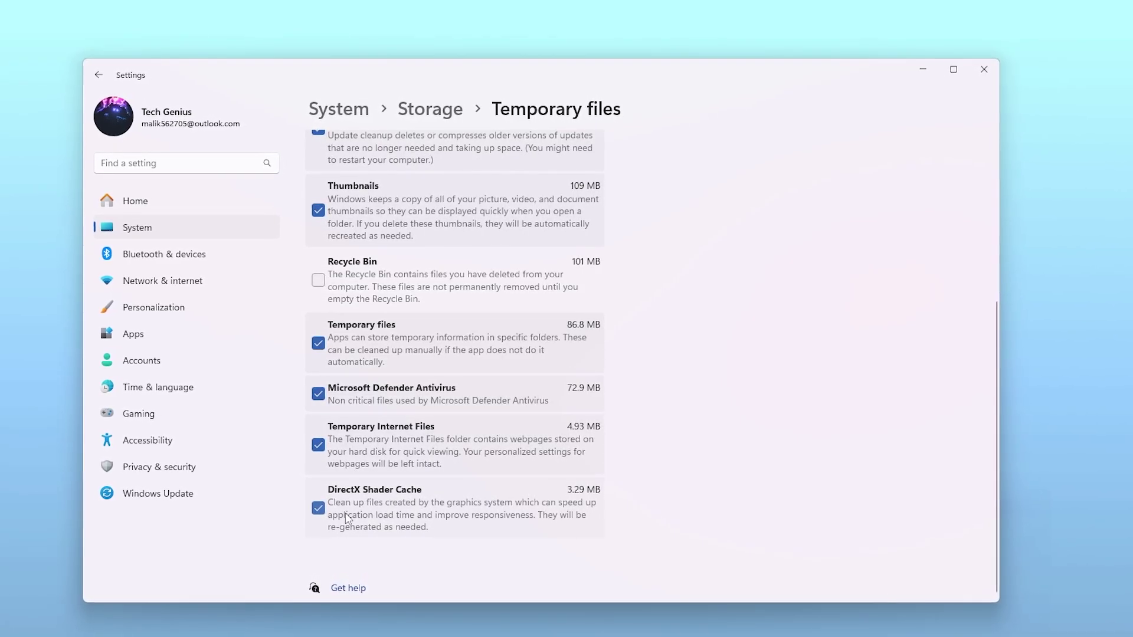
pyautogui.scroll(5, 341, 518)
pyautogui.click(345, 245)
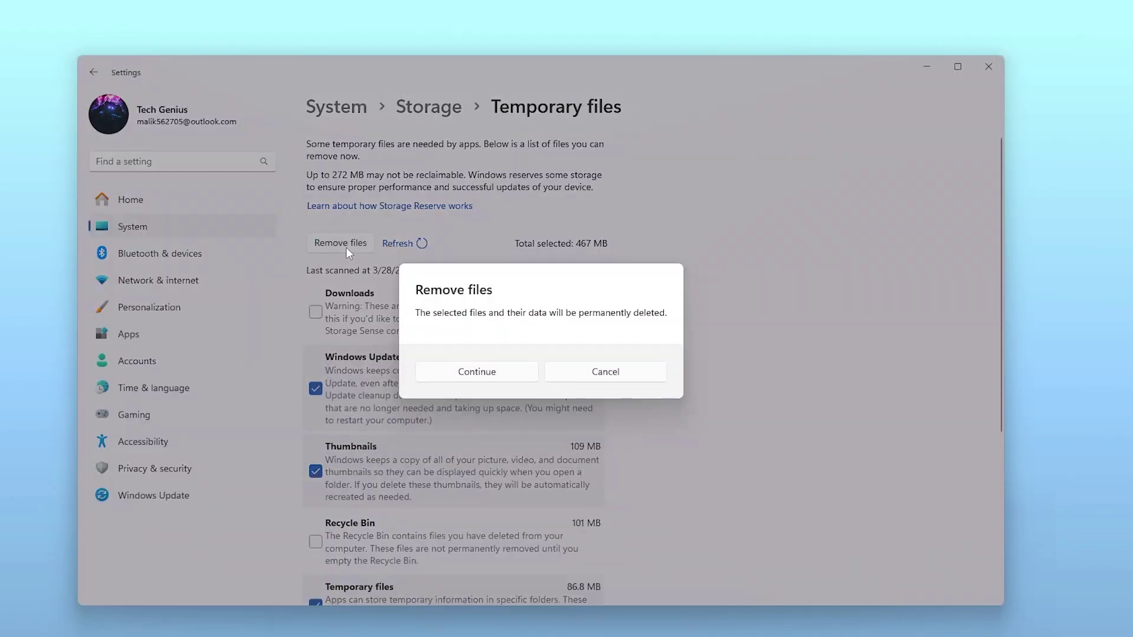
pyautogui.click(477, 373)
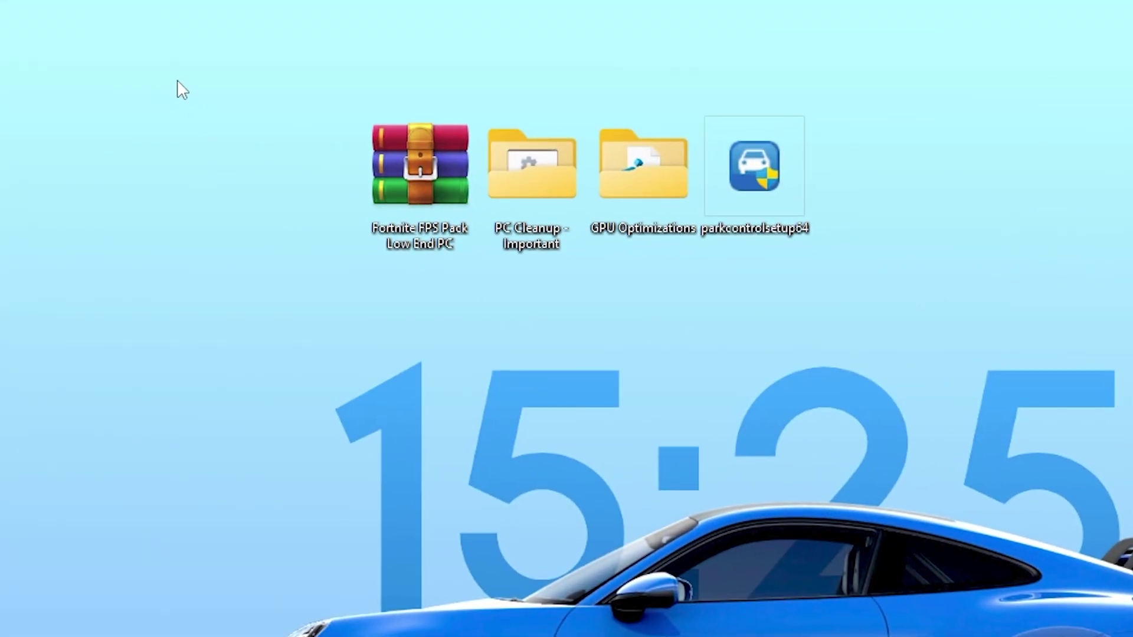
# Step: Marquee-select the FPS pack archive, PC Cleanup and GPU Optimizations folders, and ParkControl installer
pyautogui.moveTo(177, 82); pyautogui.dragTo(989, 290)
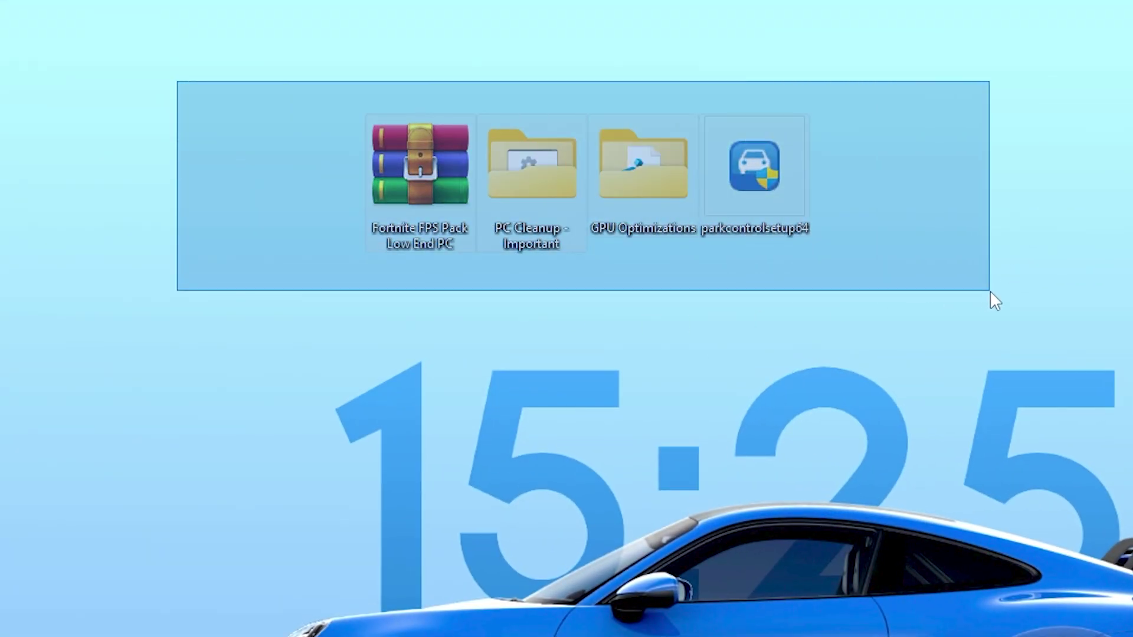
pyautogui.moveTo(989, 290); pyautogui.dragTo(989, 290)
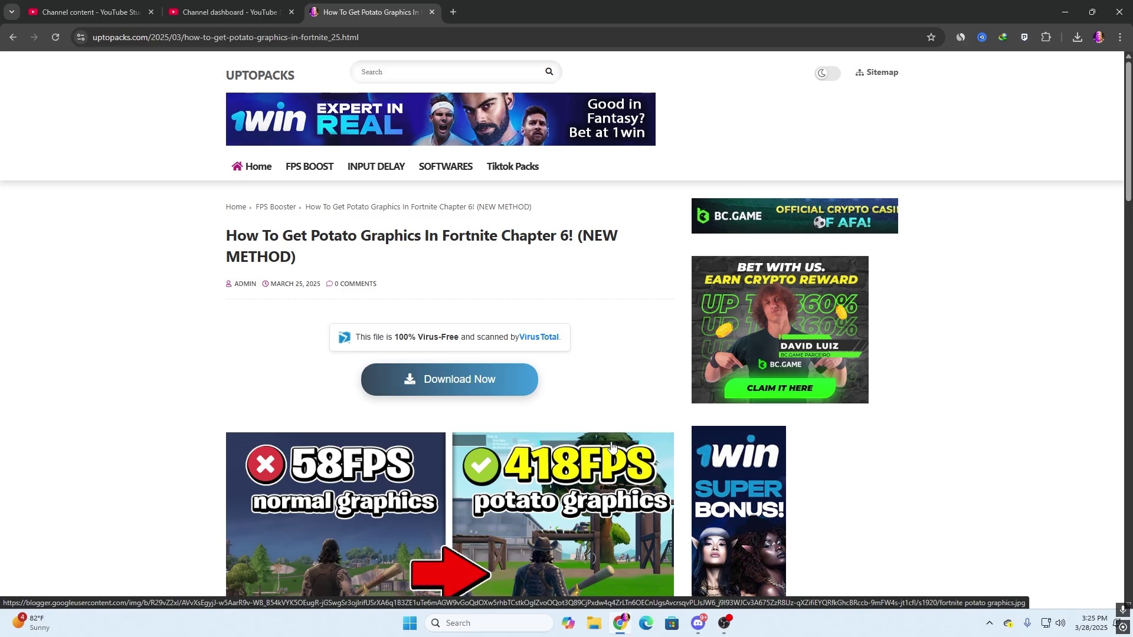
# Step: Scroll through the potato-graphics guide, then show the desktop and select the four pack items
pyautogui.scroll(-4, 612, 446)
pyautogui.scroll(2, 467, 192)
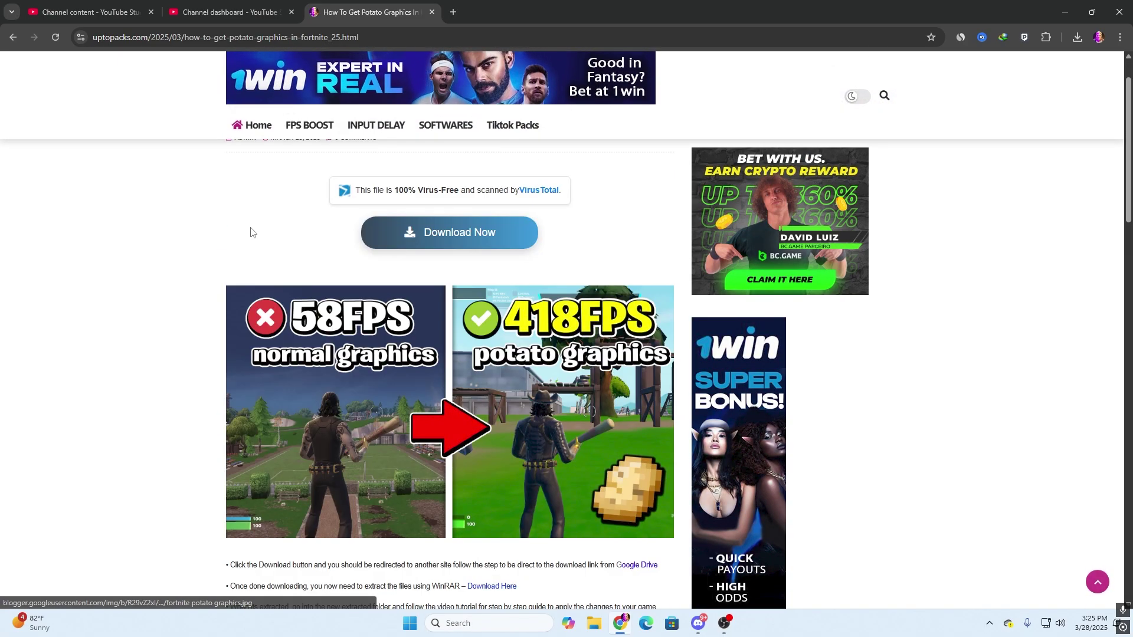
pyautogui.scroll(-6, 463, 248)
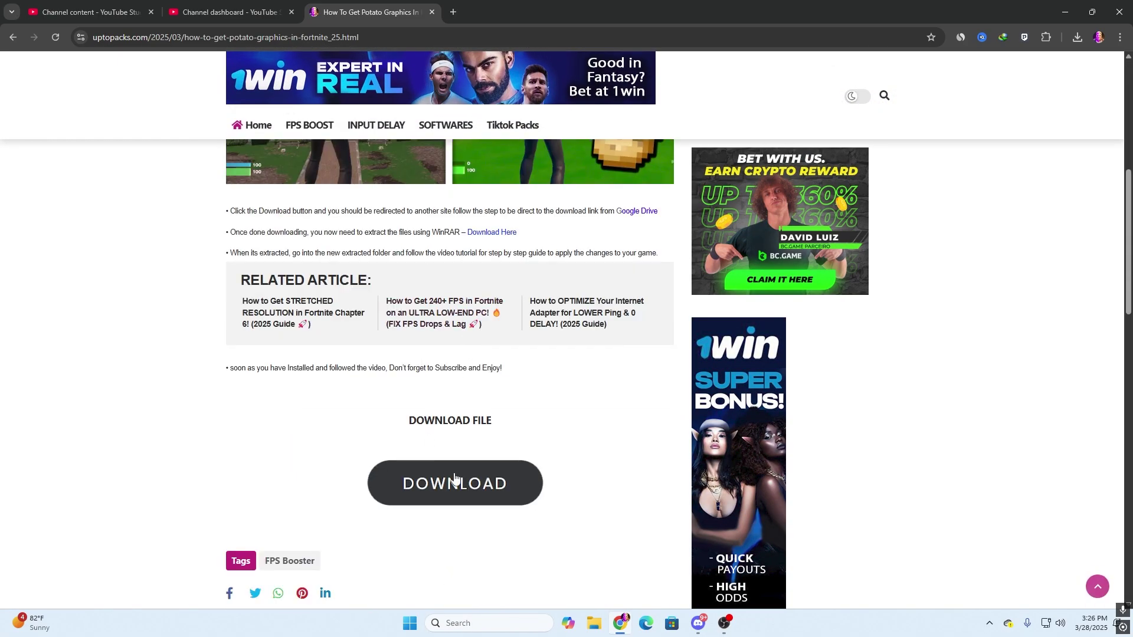
pyautogui.scroll(5, 386, 394)
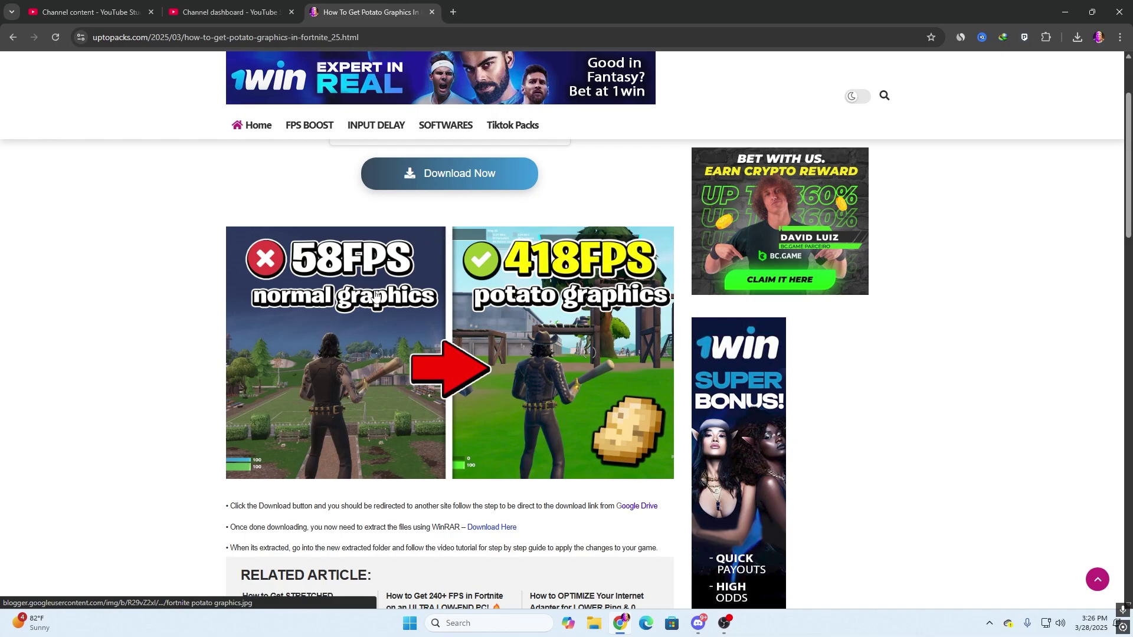
pyautogui.scroll(-3, 386, 312)
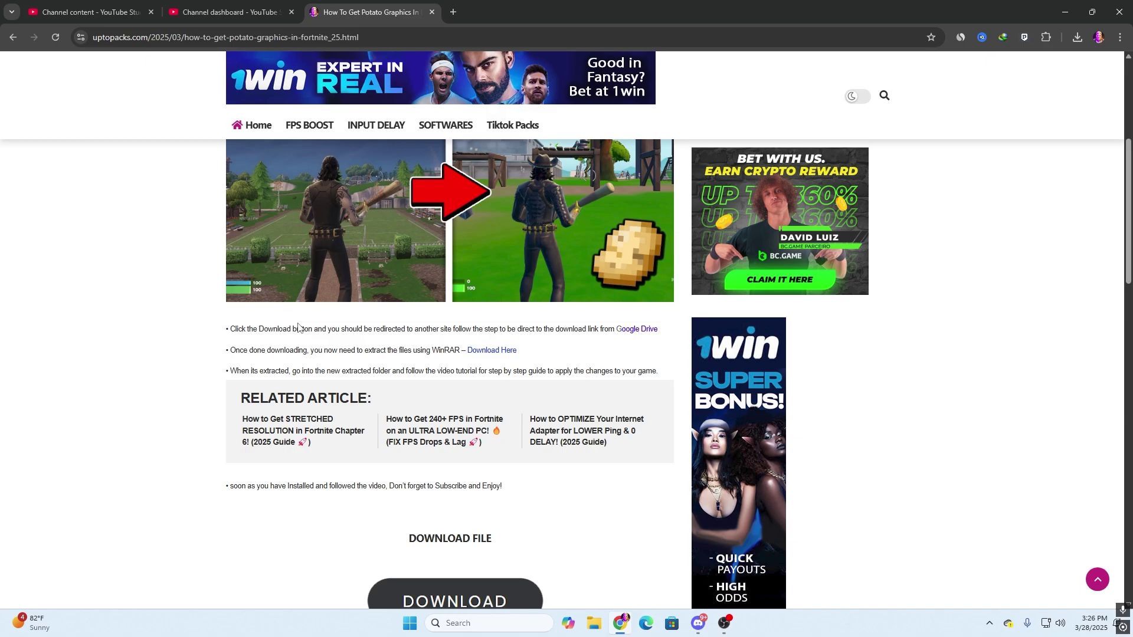
pyautogui.scroll(3, 400, 365)
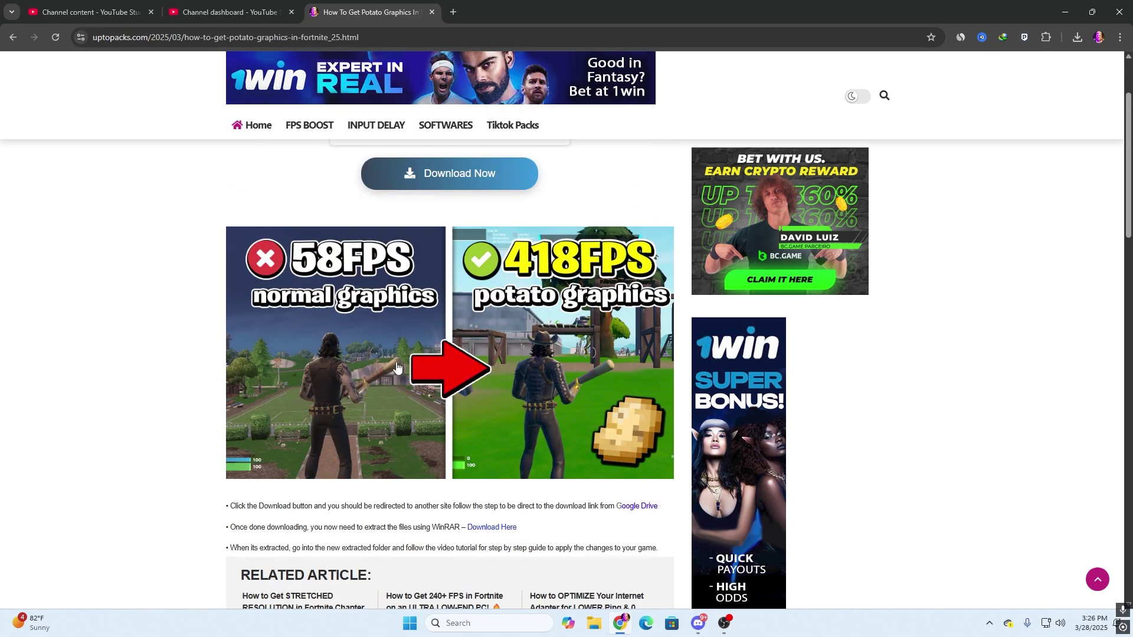
pyautogui.press('super+d')
pyautogui.moveTo(257, 64); pyautogui.dragTo(688, 196)
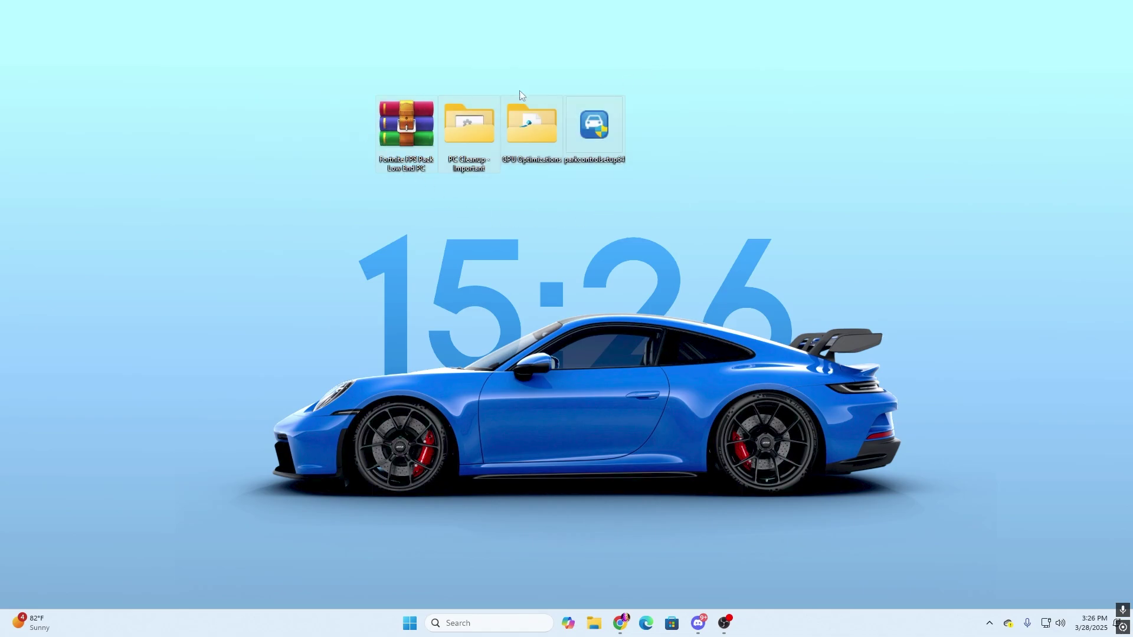
# Step: Run Delete Temporary Files from PC Cleanup - Important as administrator, then close its console
pyautogui.click(469, 204)
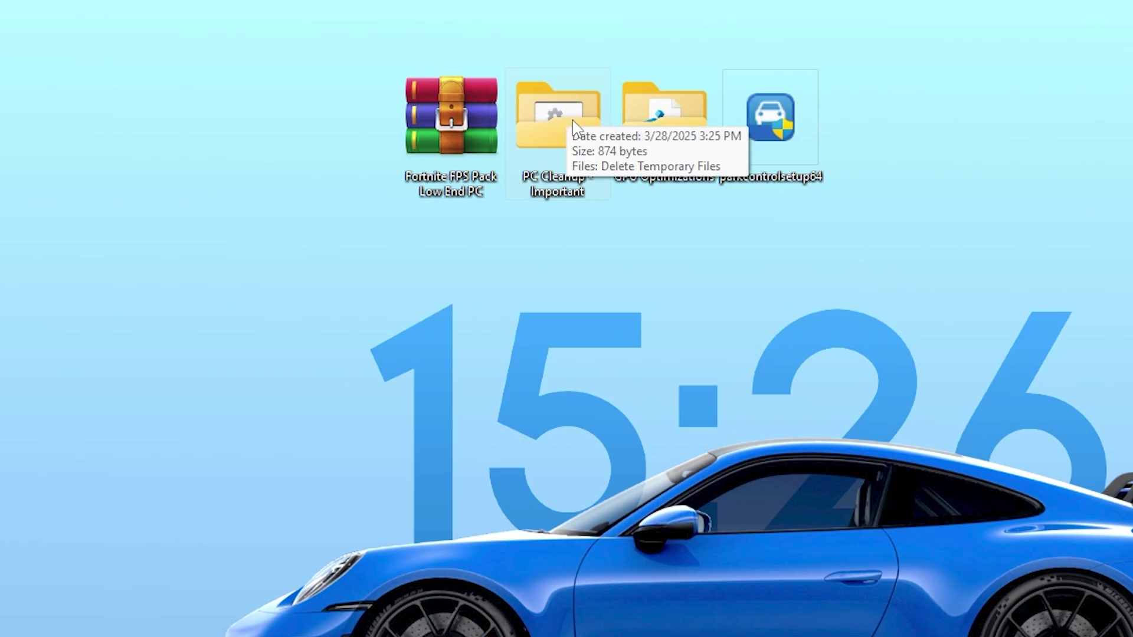
pyautogui.doubleClick(557, 118)
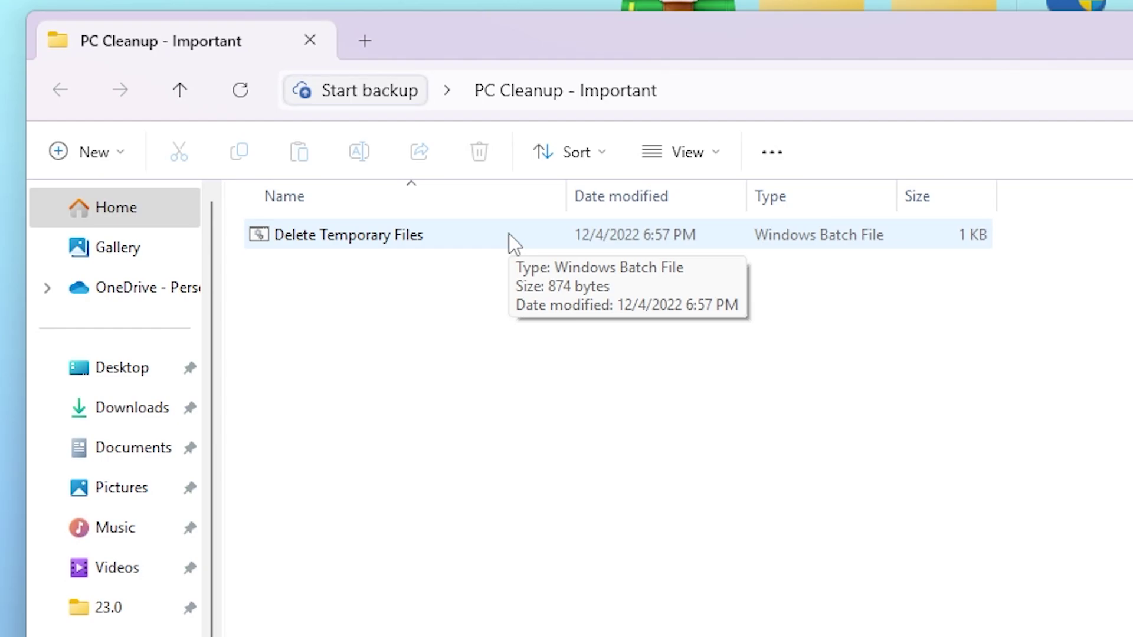
pyautogui.rightClick(324, 244)
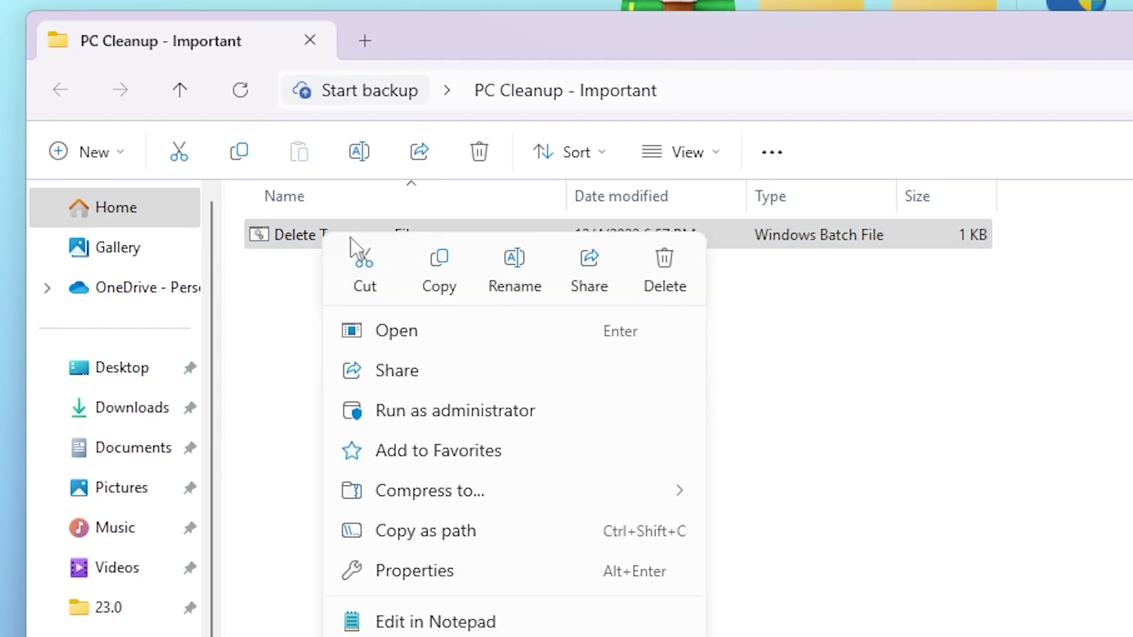
pyautogui.click(394, 413)
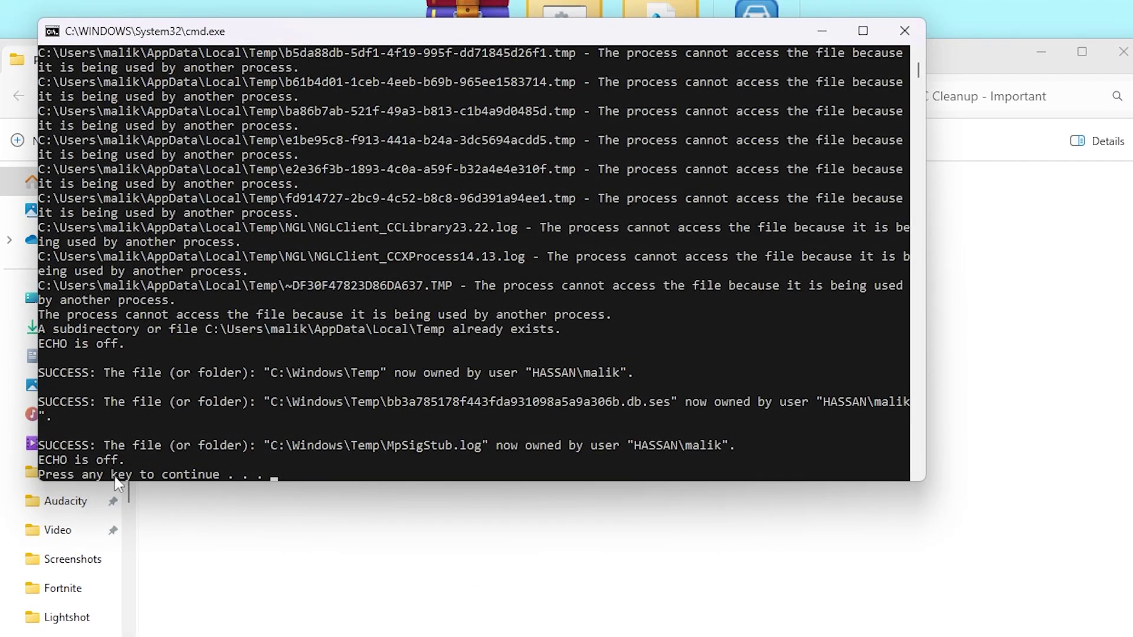
pyautogui.press('Return')
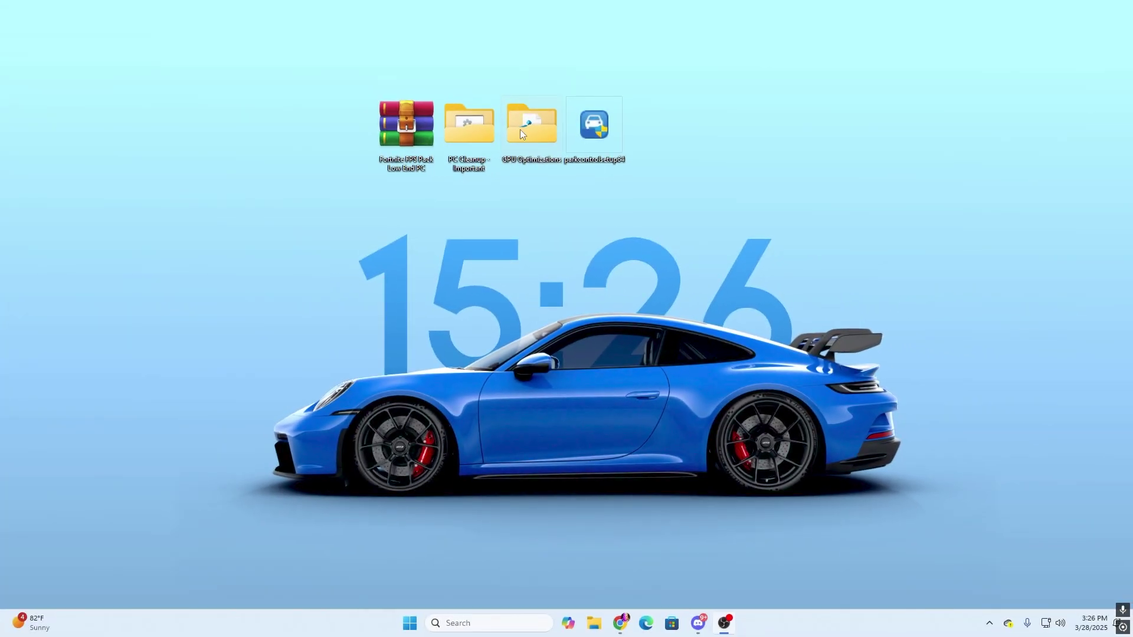
# Step: Merge Optimize Nvidia Drivers.reg from the GPU Optimizations folder into the registry
pyautogui.doubleClick(527, 123)
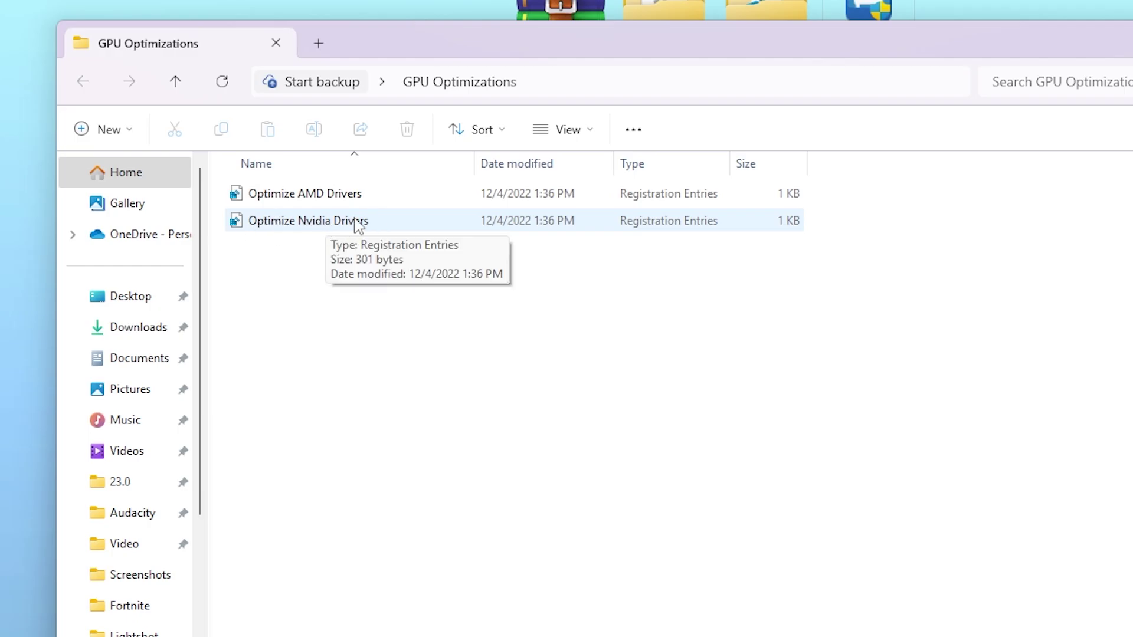
pyautogui.doubleClick(375, 222)
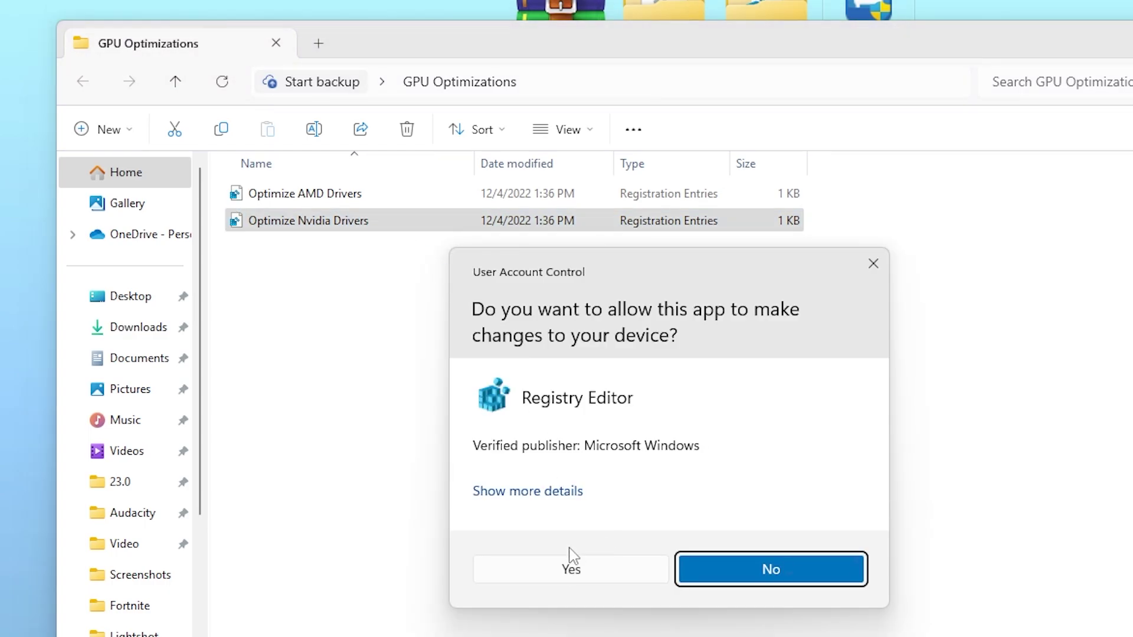
pyautogui.click(576, 563)
pyautogui.click(967, 334)
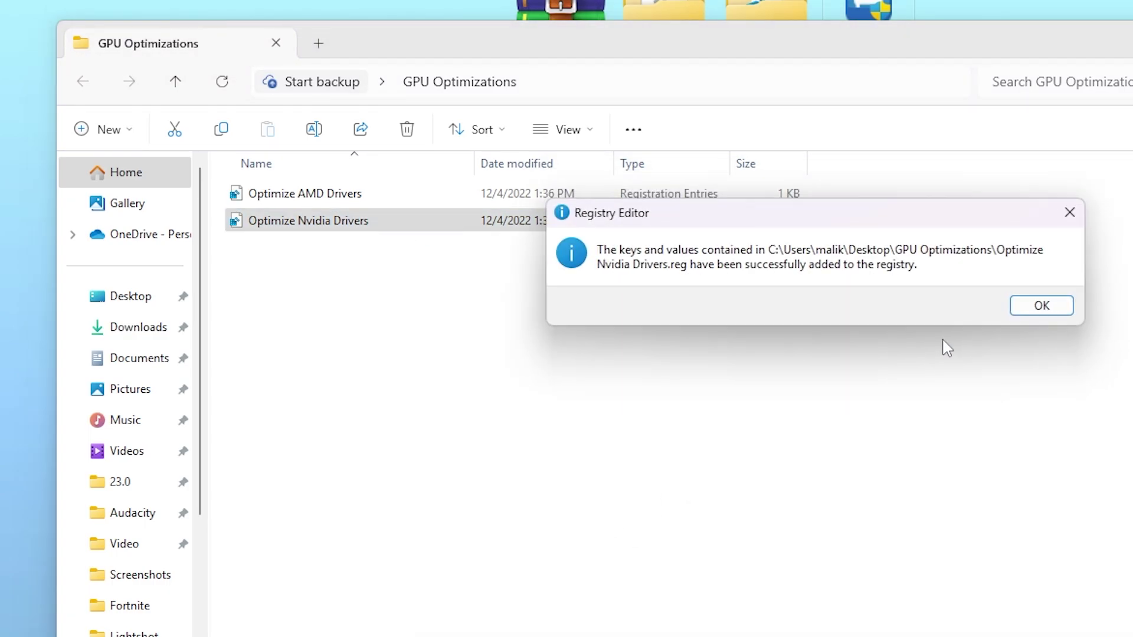
pyautogui.click(1036, 314)
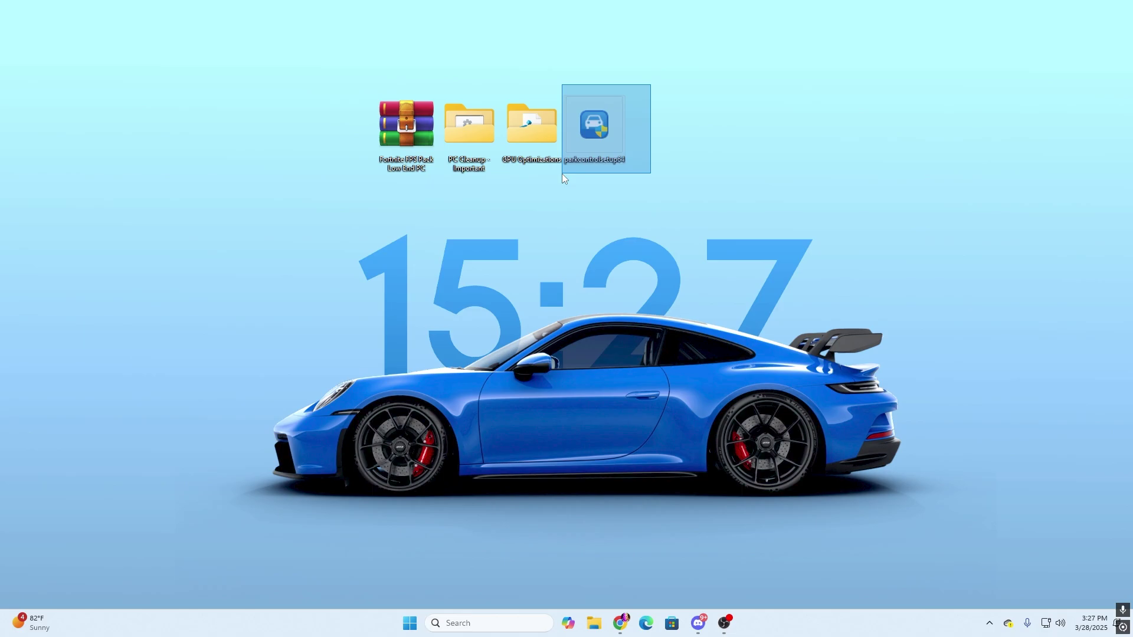
# Step: Launch ParkControl from a 'par' search and allow it administrator rights
pyautogui.moveTo(564, 178); pyautogui.dragTo(562, 174)
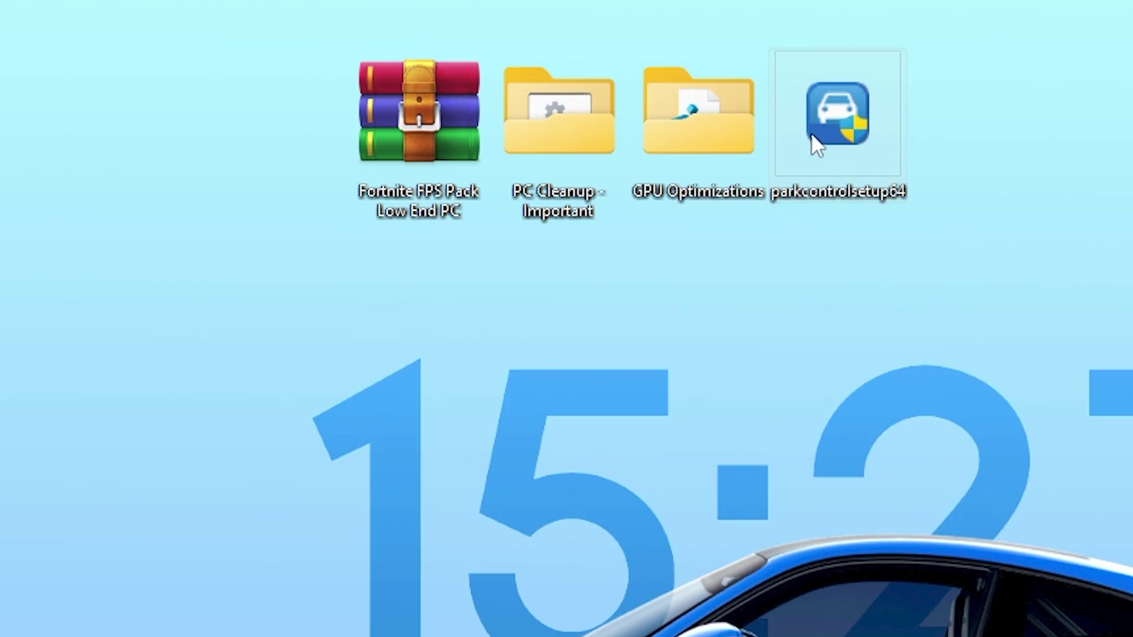
pyautogui.moveTo(817, 117)
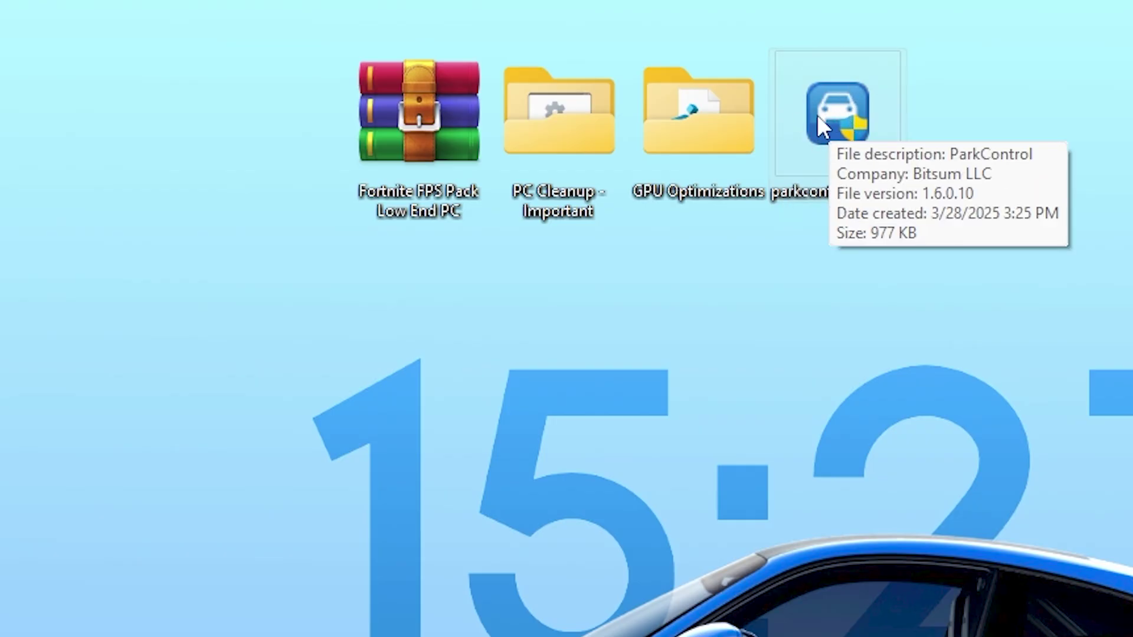
pyautogui.press('super')
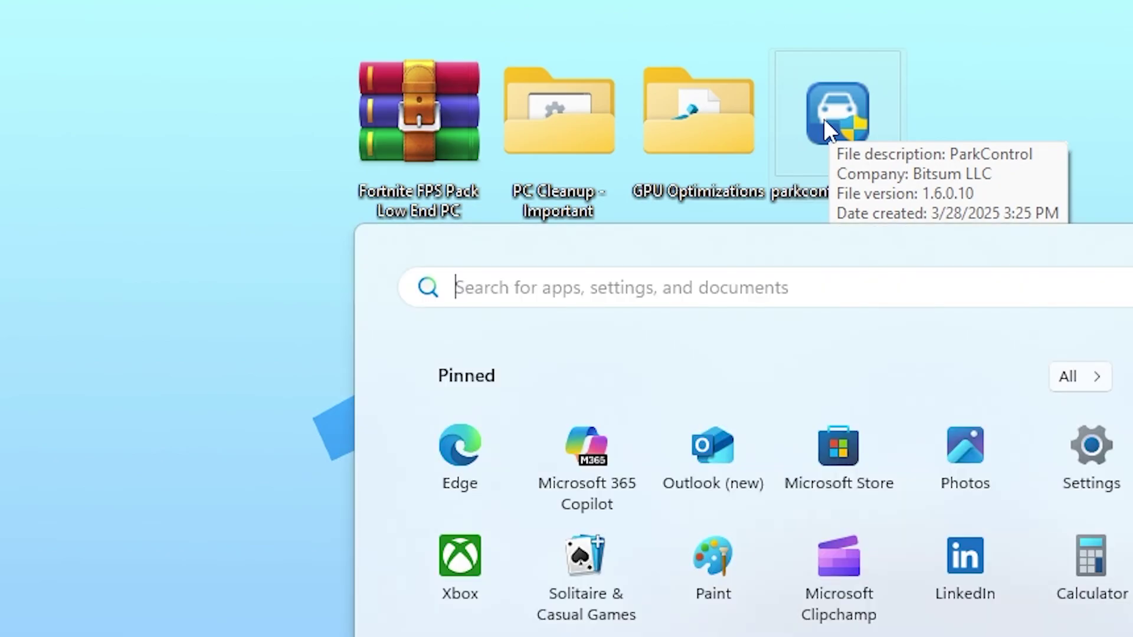
pyautogui.write('par')
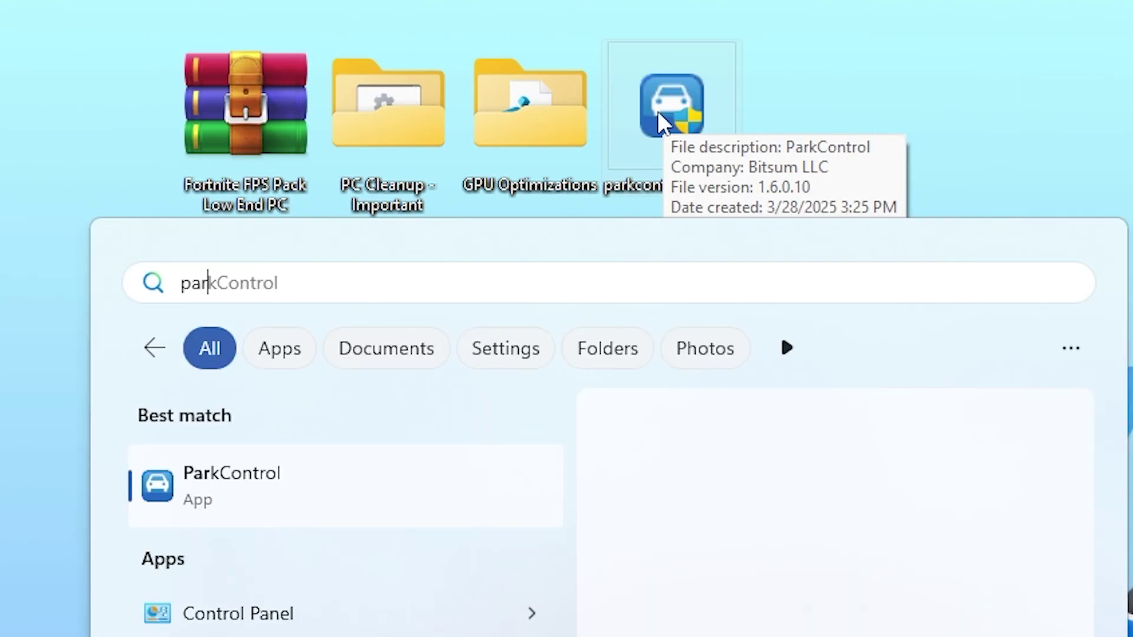
pyautogui.press('Return')
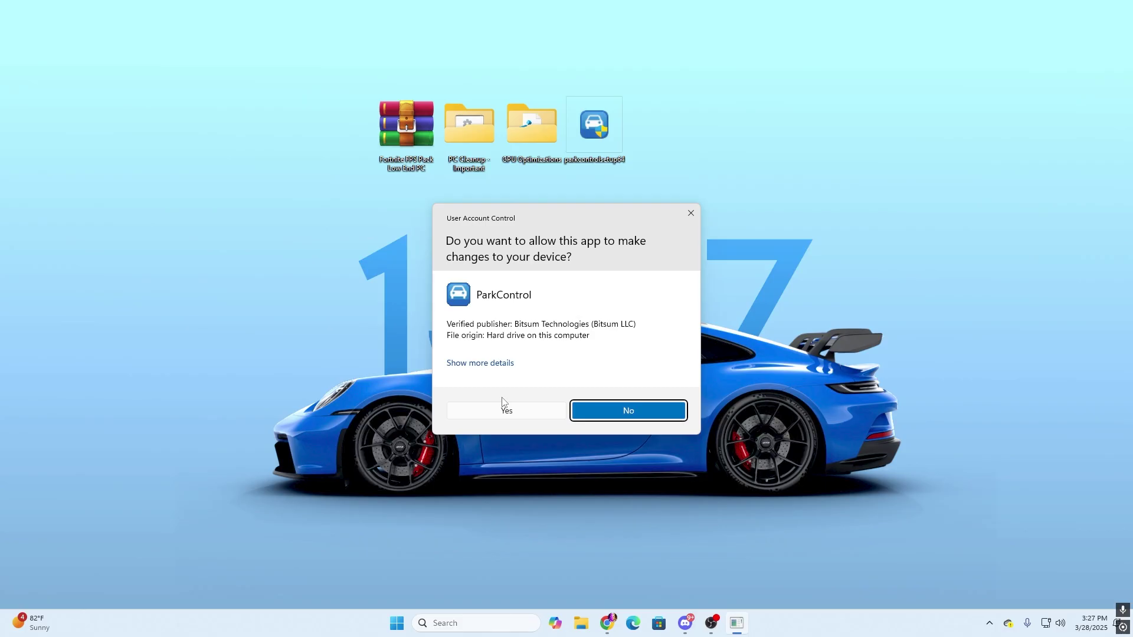
pyautogui.click(508, 407)
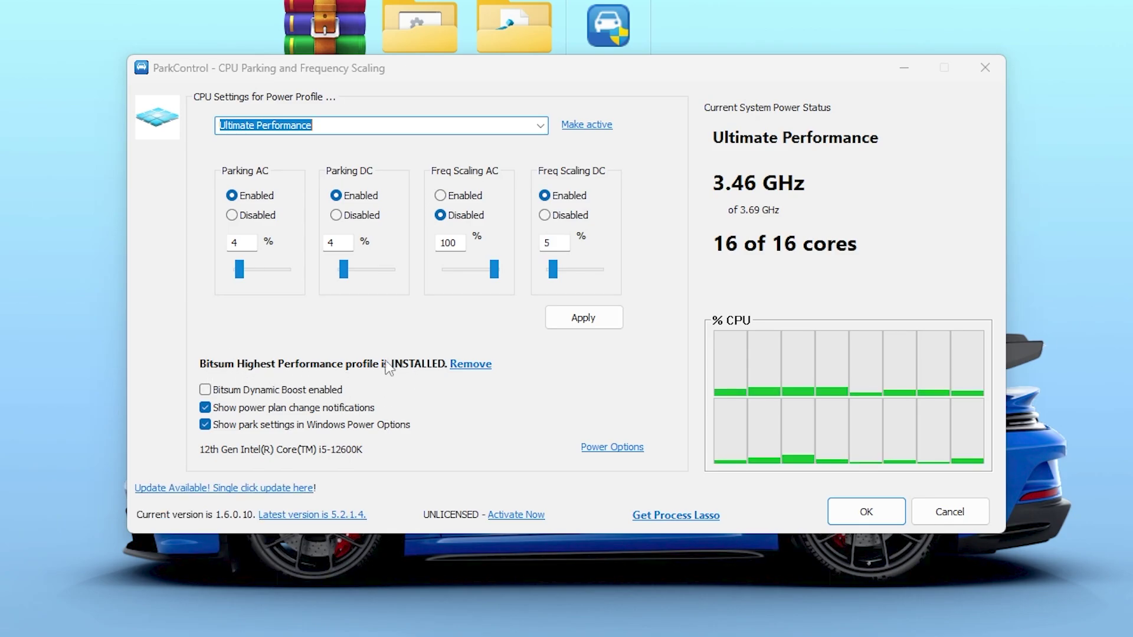
# Step: Activate Bitsum Highest Performance with core parking disabled on AC and DC, then apply
pyautogui.click(540, 125)
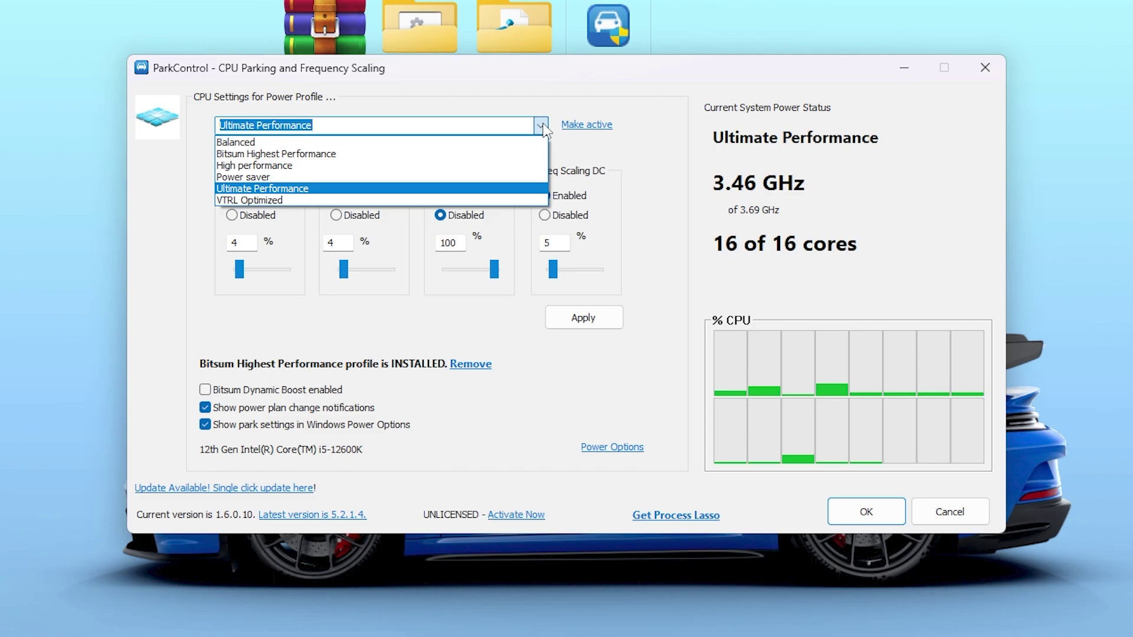
pyautogui.click(288, 154)
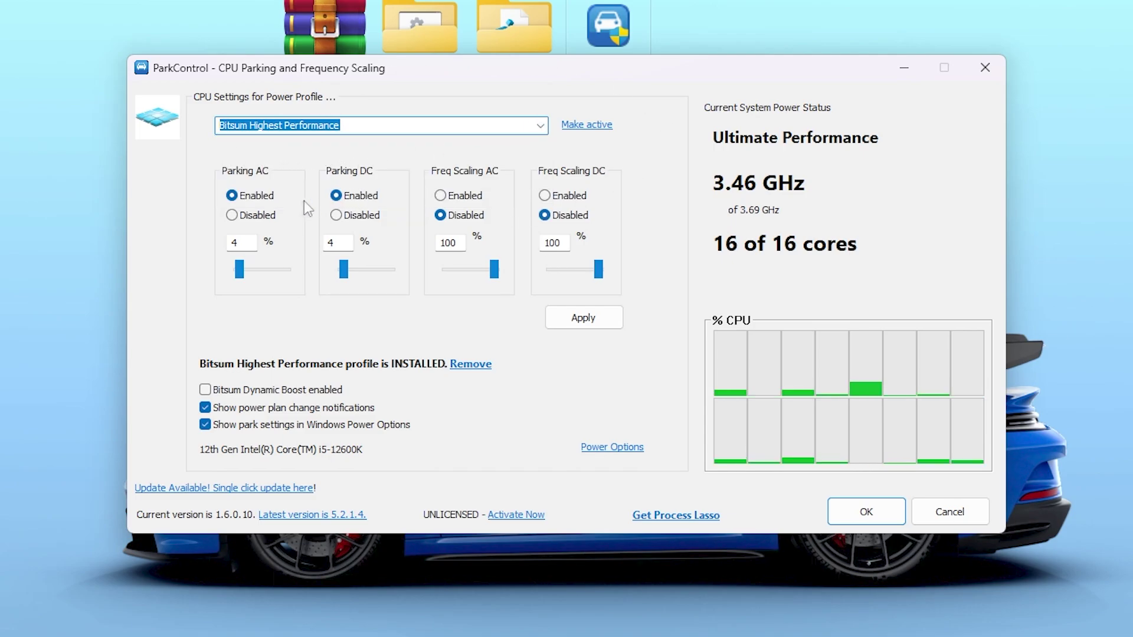
pyautogui.click(256, 216)
pyautogui.click(335, 215)
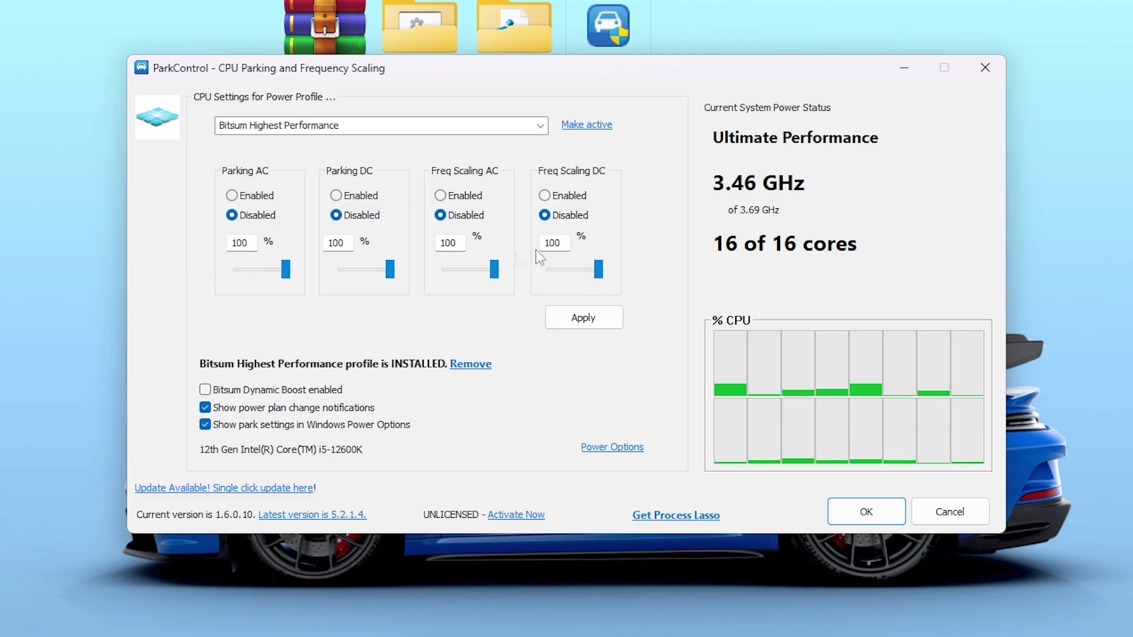
pyautogui.click(582, 127)
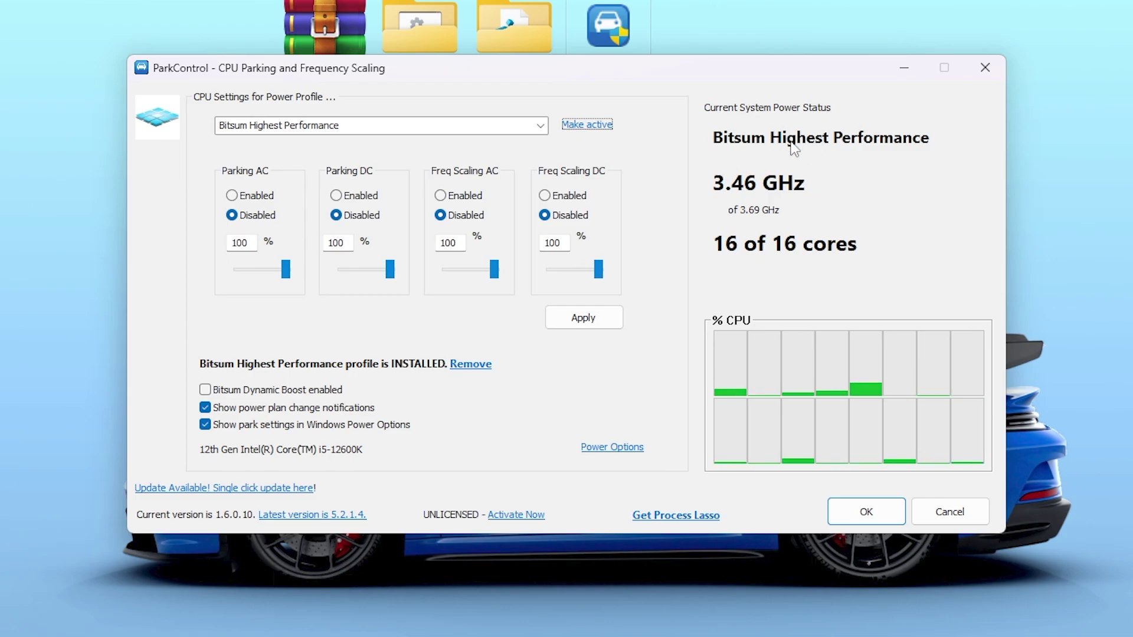
pyautogui.click(584, 318)
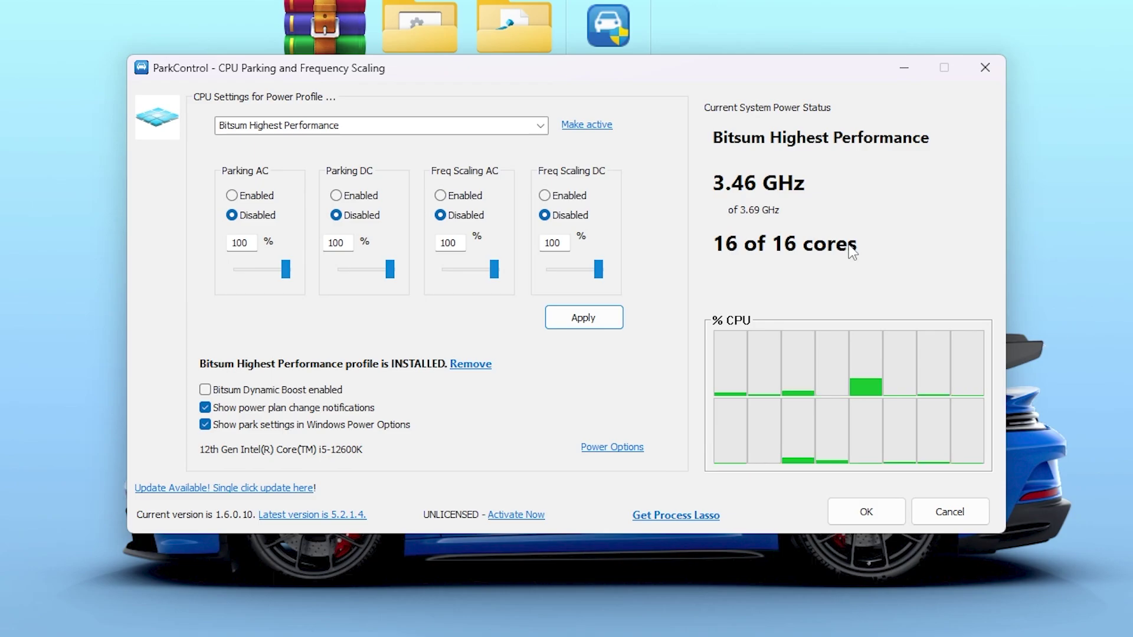
pyautogui.click(850, 512)
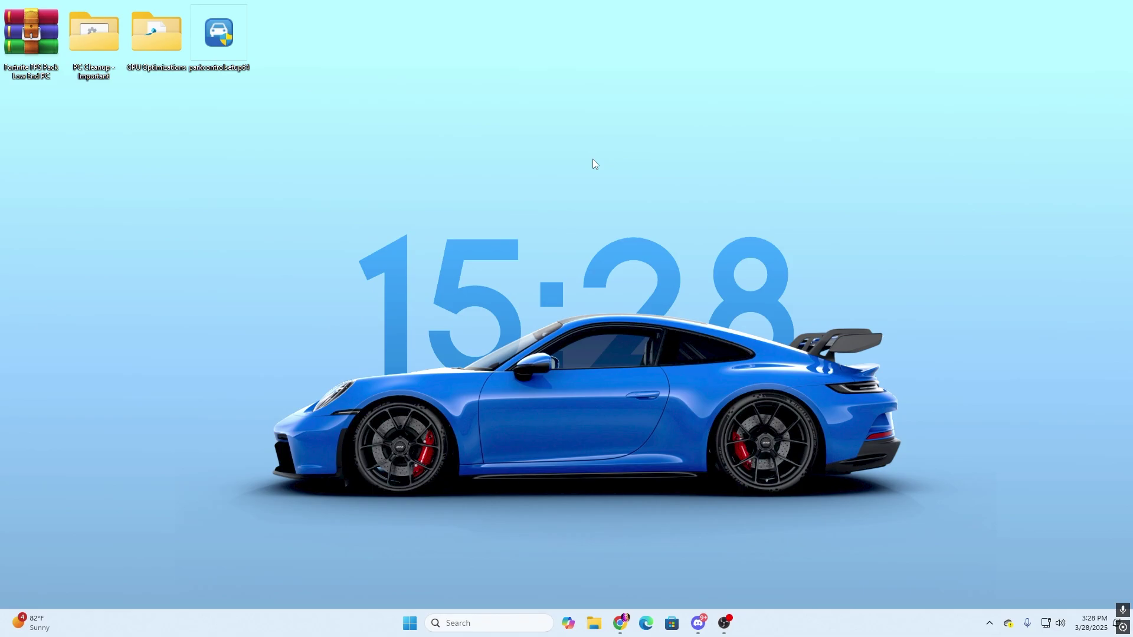
# Step: Launch the Epic Games Launcher and open its Settings from the account menu
pyautogui.press('super')
pyautogui.write('epic')
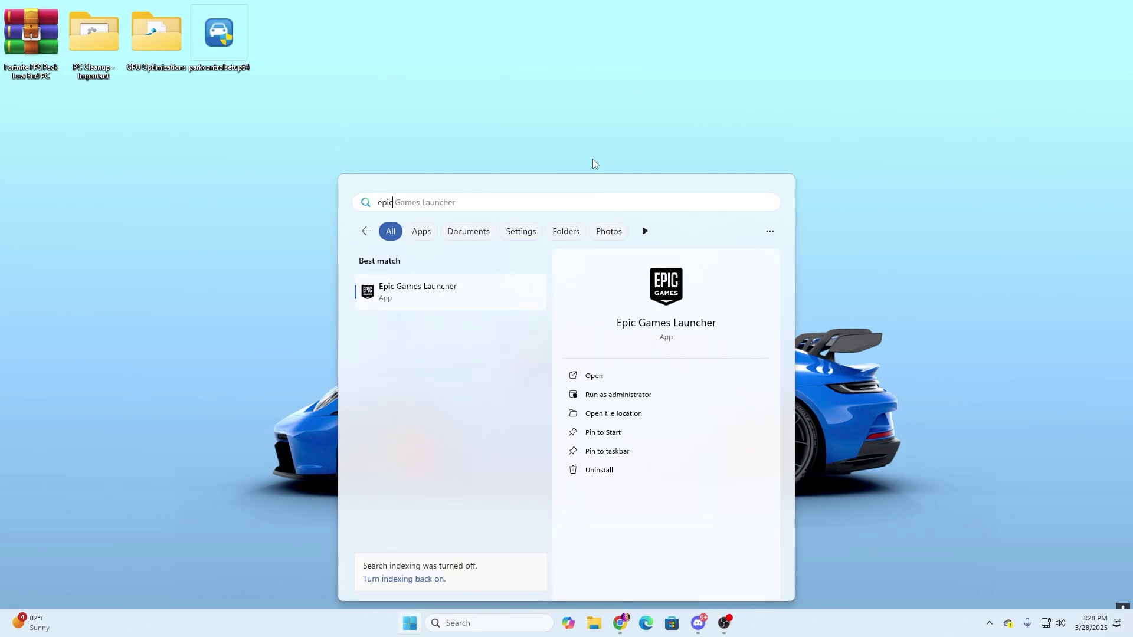
pyautogui.press('Return')
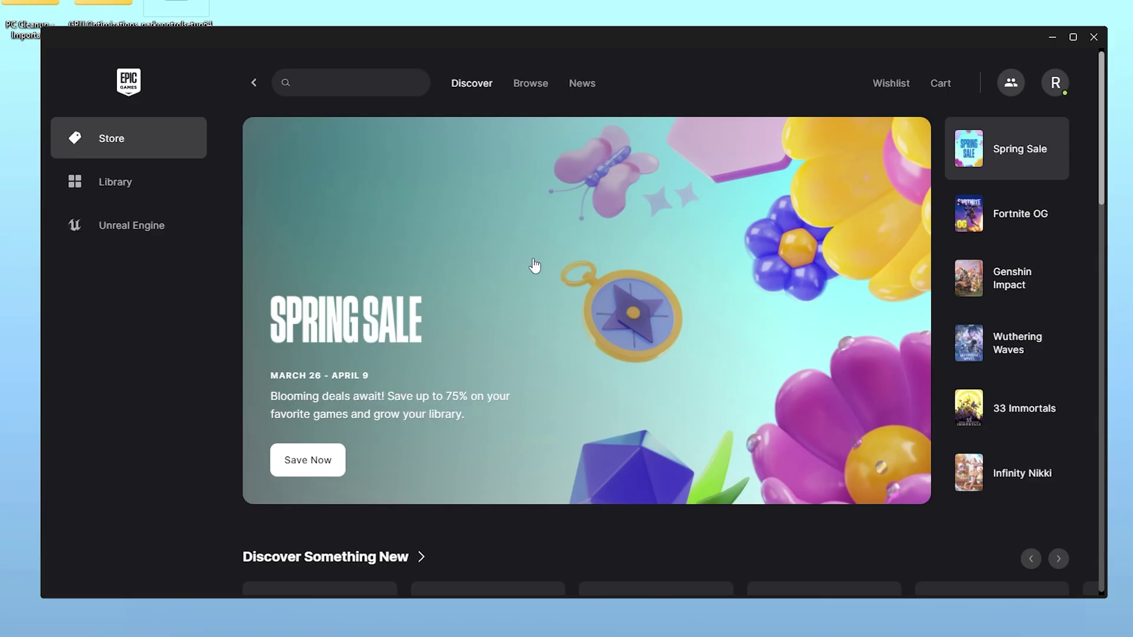
pyautogui.click(1056, 83)
pyautogui.click(838, 343)
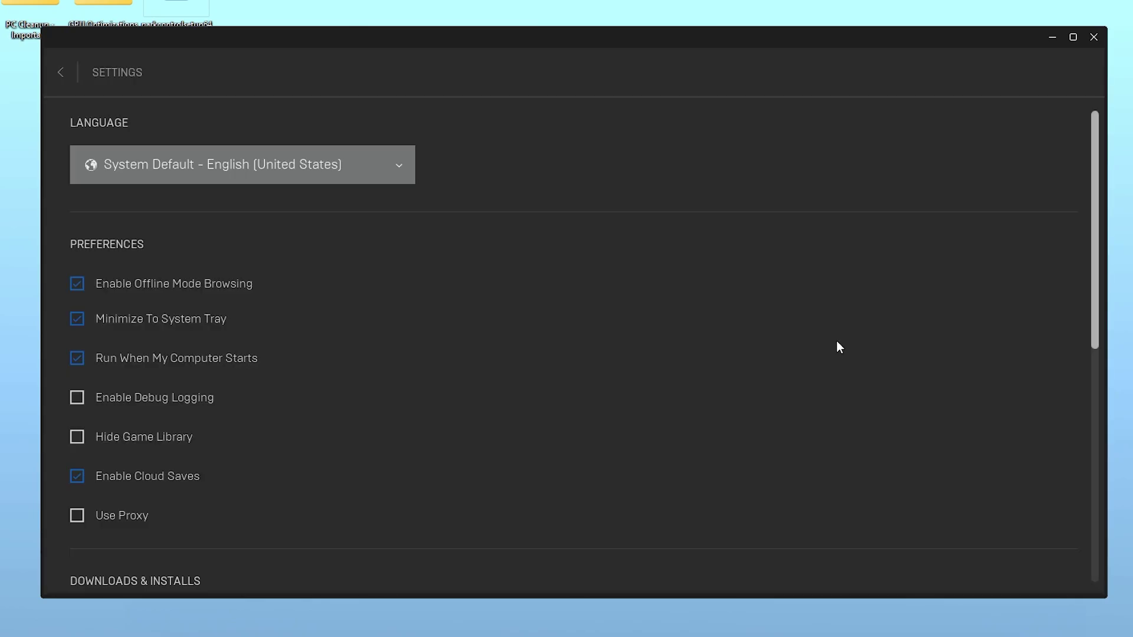
# Step: Enable Fortnite's launch arguments -LANPLAY -NOSPLASH -NOTEXTURESTREAMING -USEALLAVAILABLECORES, then leave settings
pyautogui.scroll(-10, 440, 263)
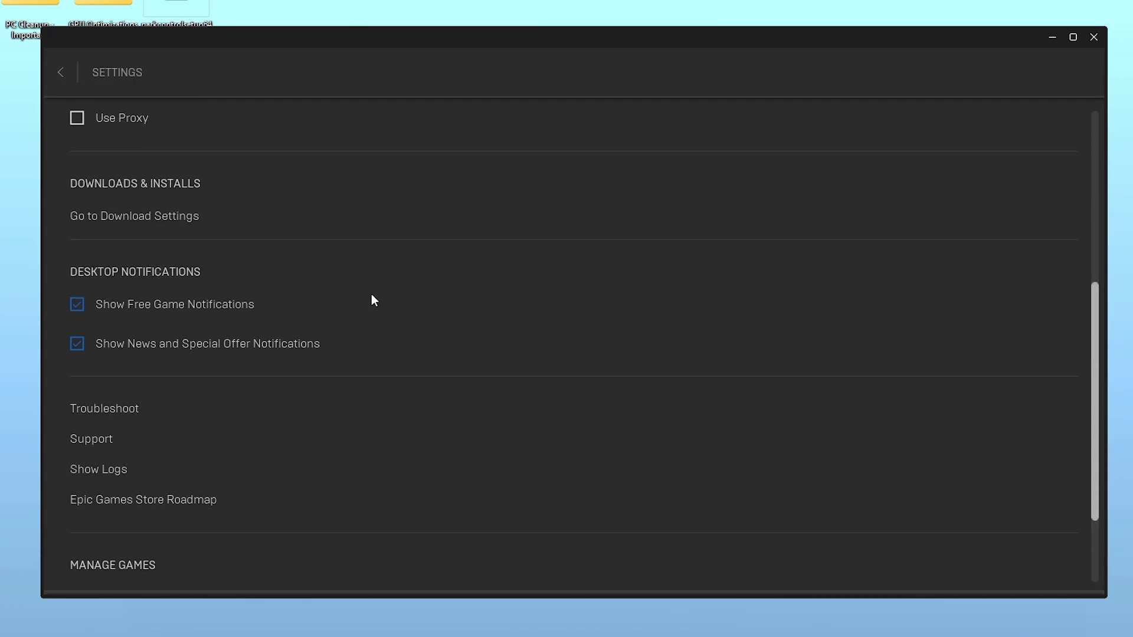
pyautogui.click(78, 472)
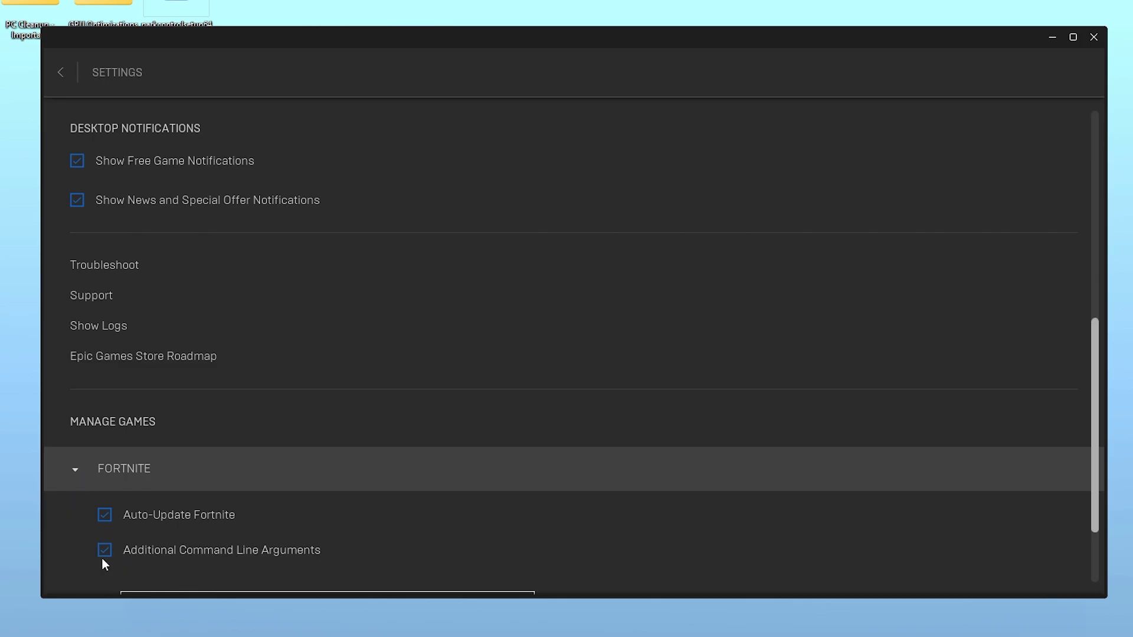
pyautogui.scroll(-1, 258, 559)
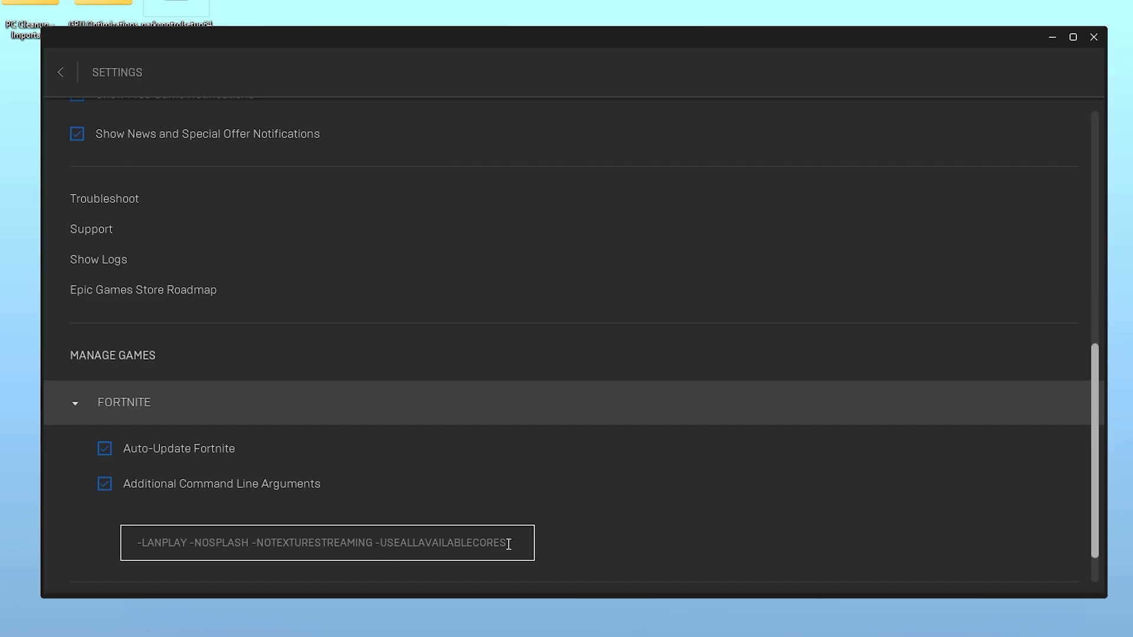
pyautogui.moveTo(508, 543); pyautogui.dragTo(137, 543)
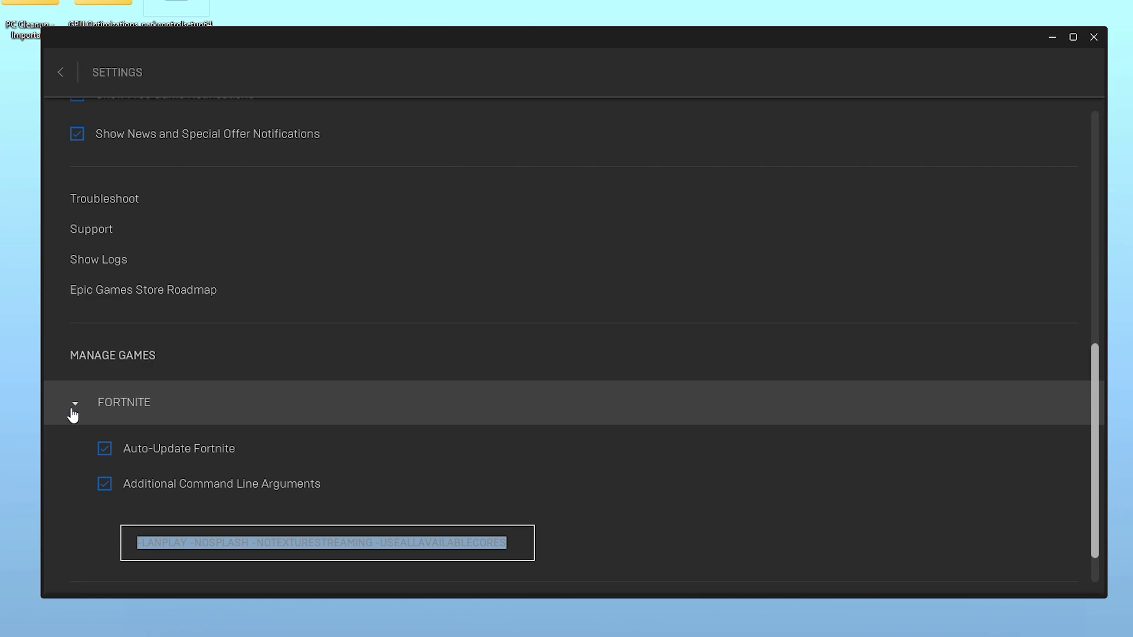
pyautogui.click(58, 72)
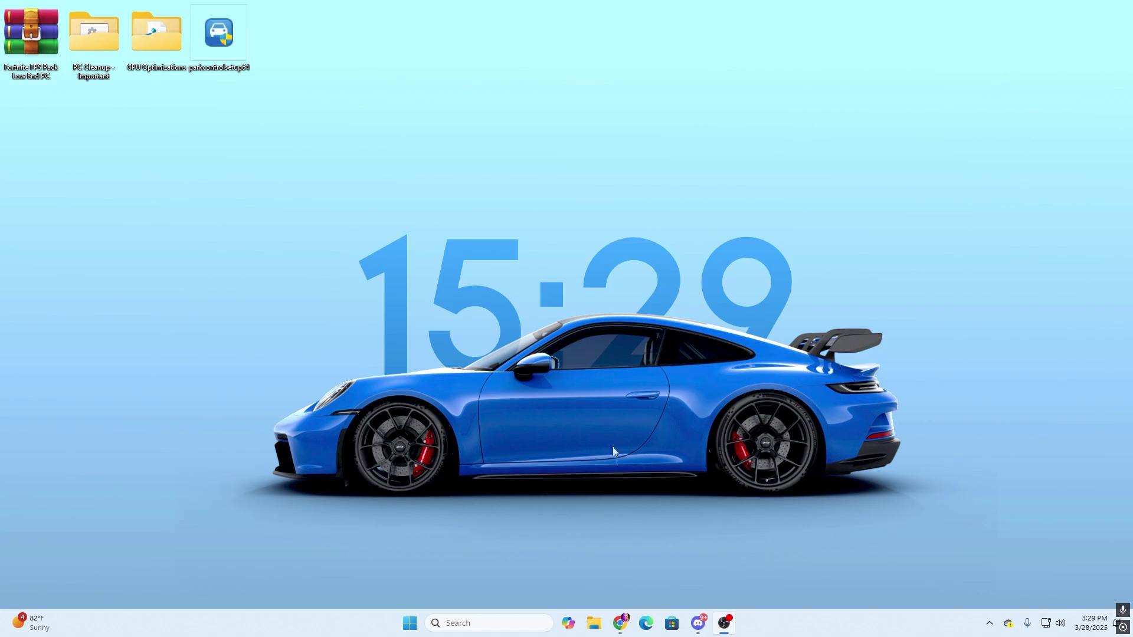
# Step: In File Explorer, browse to C:\Program Files\Epic Games
pyautogui.click(587, 630)
pyautogui.scroll(-3, 144, 413)
pyautogui.click(144, 433)
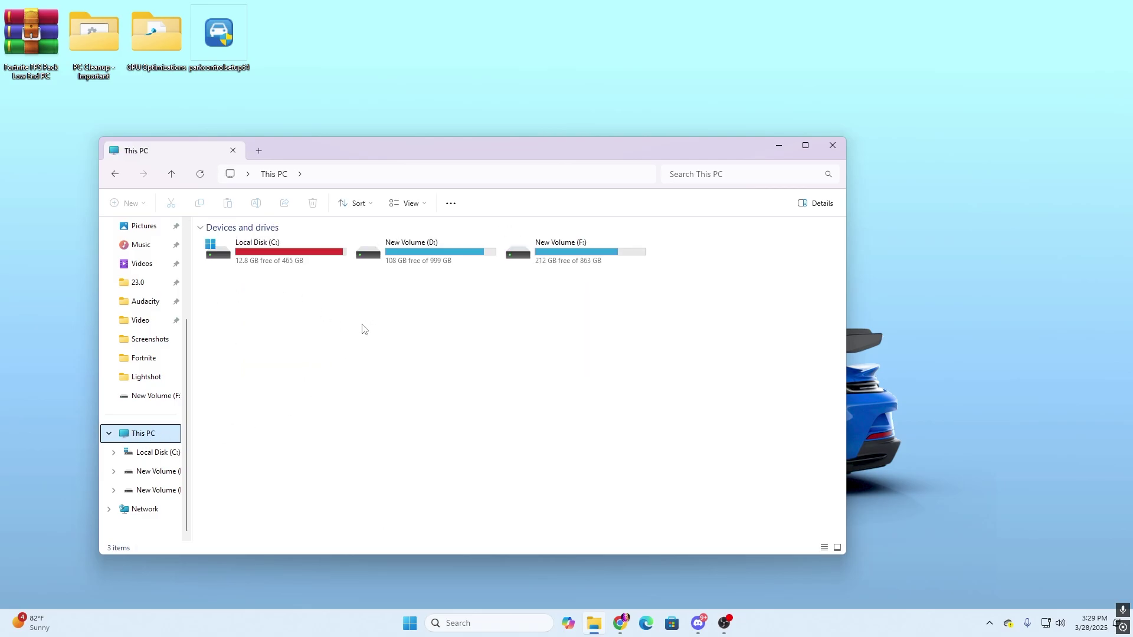
pyautogui.doubleClick(263, 252)
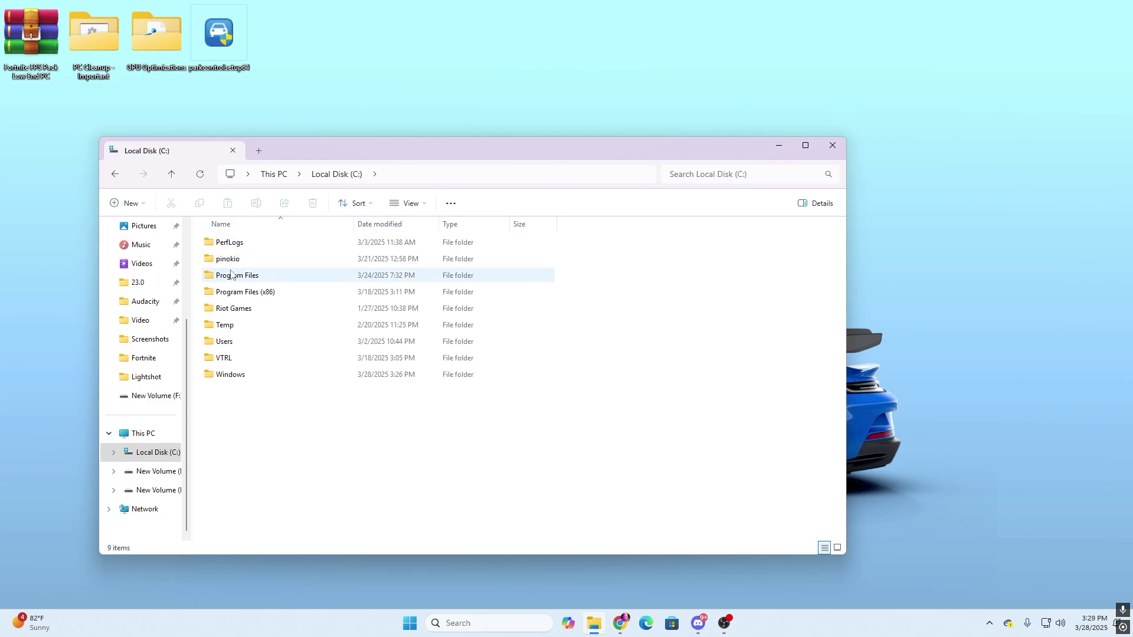
pyautogui.doubleClick(231, 275)
pyautogui.click(222, 295)
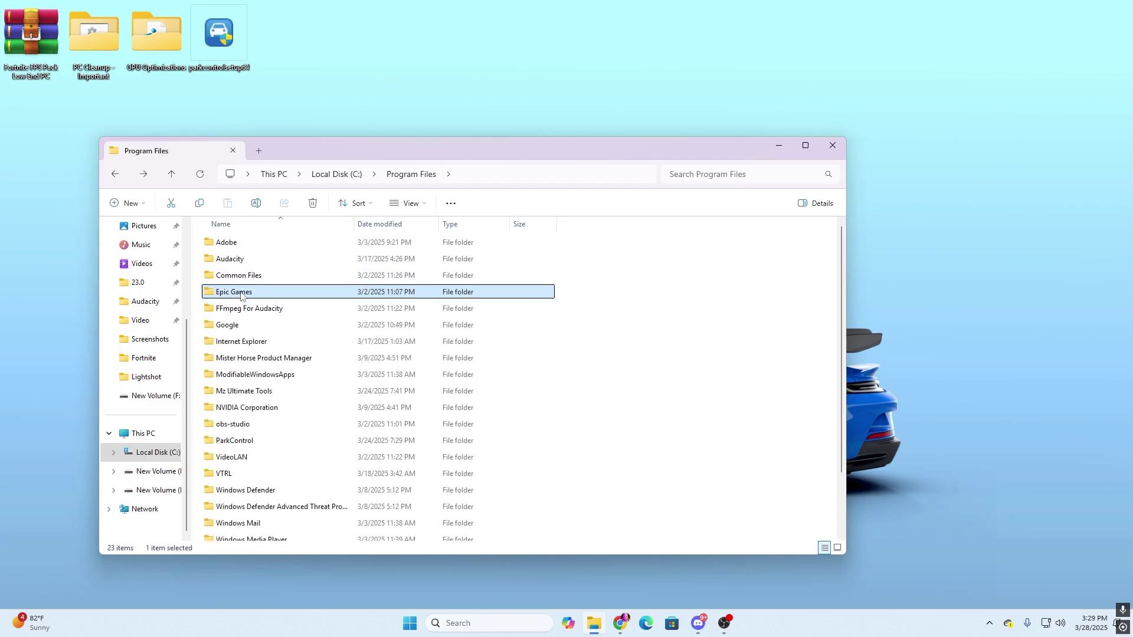
pyautogui.doubleClick(240, 293)
# Step: Go into Fortnite\FortniteGame\Binaries\Win64 and scroll to FortniteClient-Win64-Shipping
pyautogui.click(238, 244)
pyautogui.doubleClick(247, 245)
pyautogui.click(245, 295)
pyautogui.doubleClick(246, 293)
pyautogui.doubleClick(239, 244)
pyautogui.doubleClick(240, 259)
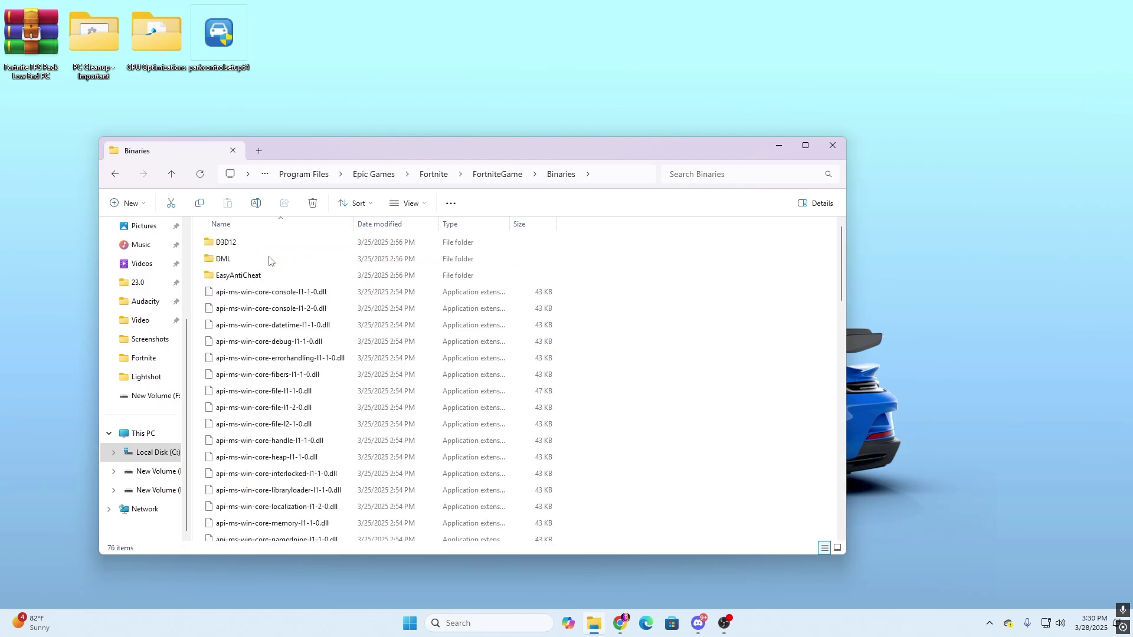
pyautogui.scroll(-15, 295, 354)
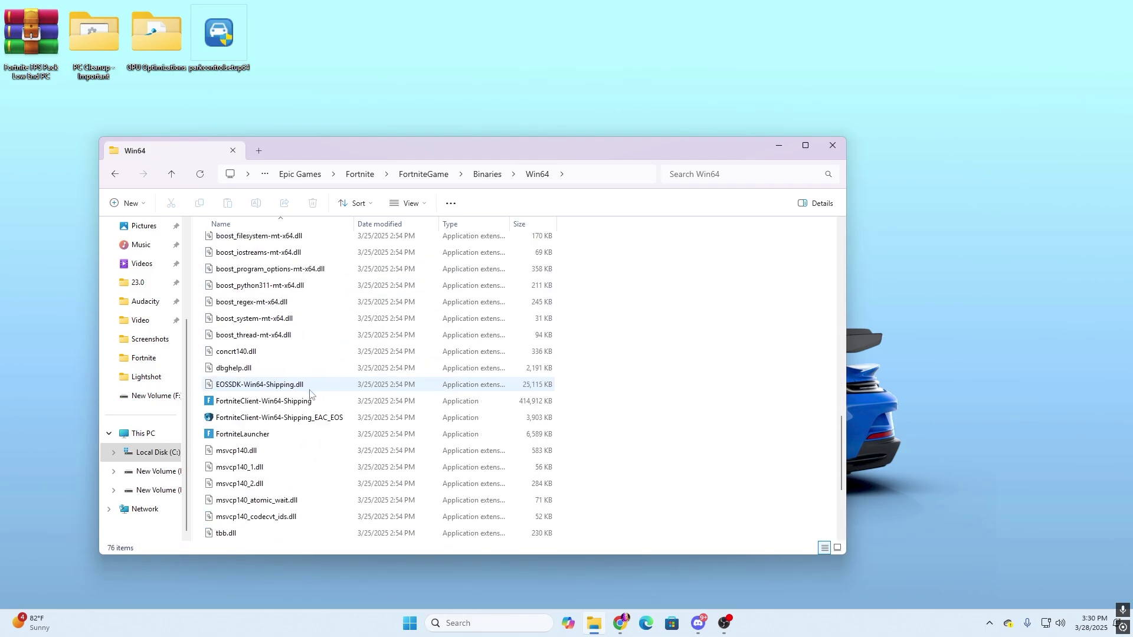
pyautogui.scroll(-1, 309, 394)
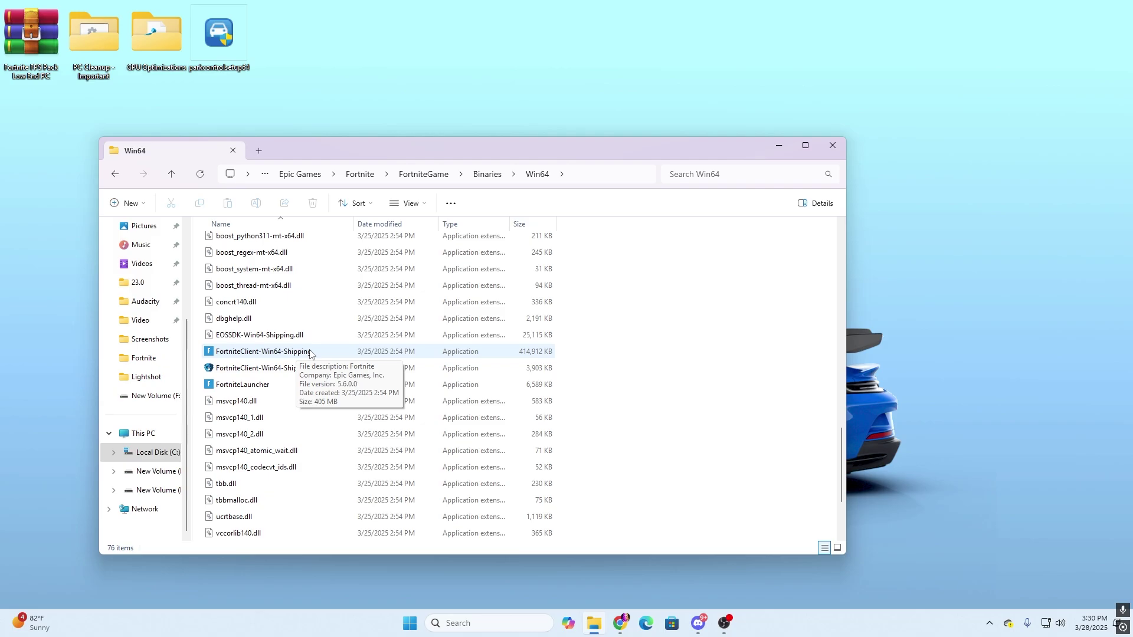
# Step: Disable fullscreen optimizations in the Compatibility properties of FortniteClient-Win64-Shipping
pyautogui.rightClick(291, 354)
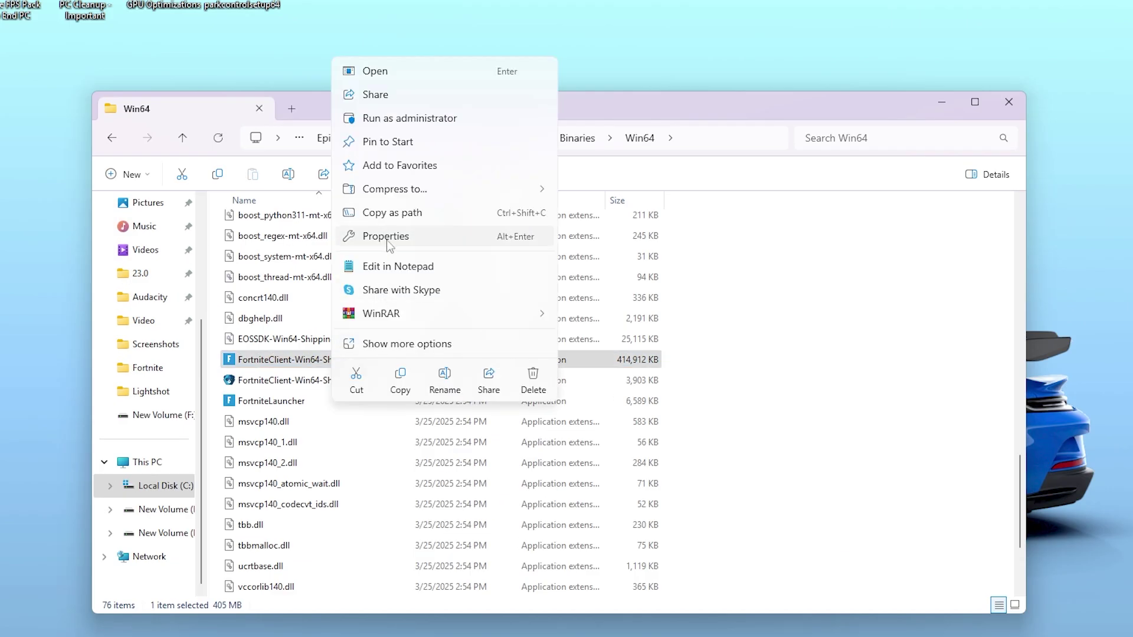
pyautogui.click(387, 237)
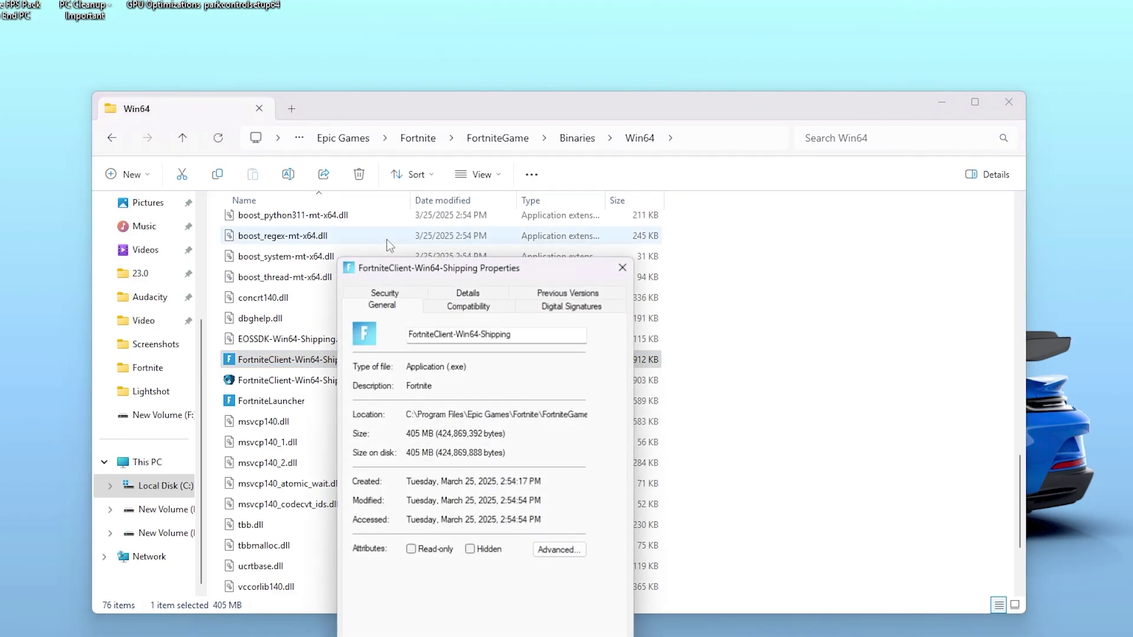
pyautogui.click(456, 305)
pyautogui.moveTo(443, 273); pyautogui.dragTo(464, 164)
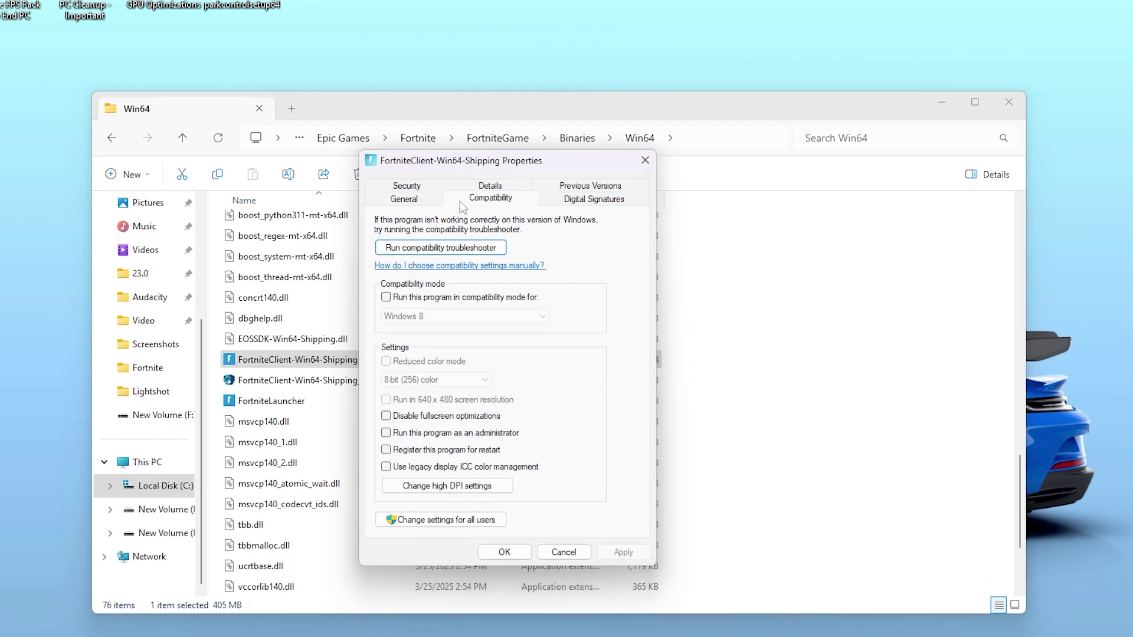
pyautogui.click(387, 417)
# Step: Override high DPI scaling behavior for the executable, then apply and confirm with OK
pyautogui.click(440, 486)
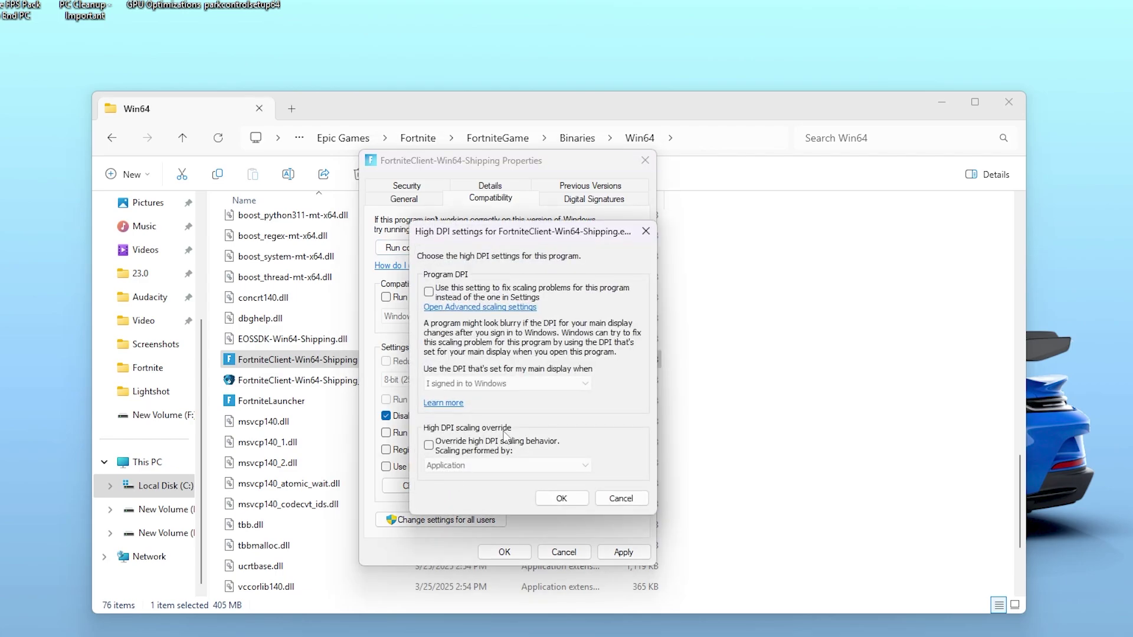
pyautogui.click(484, 445)
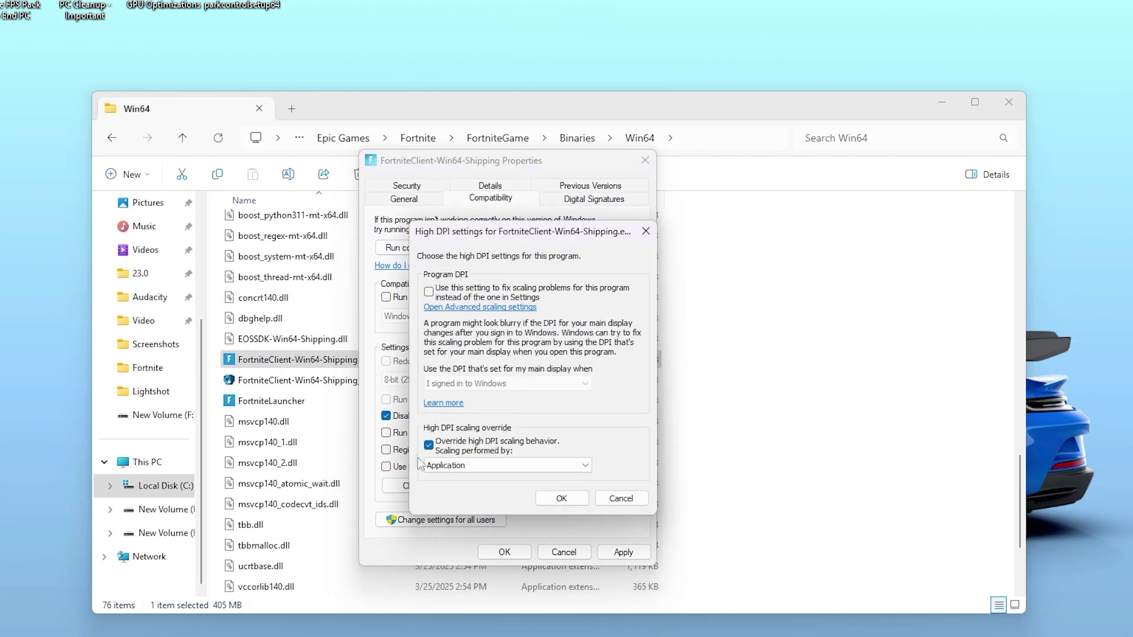
pyautogui.click(561, 499)
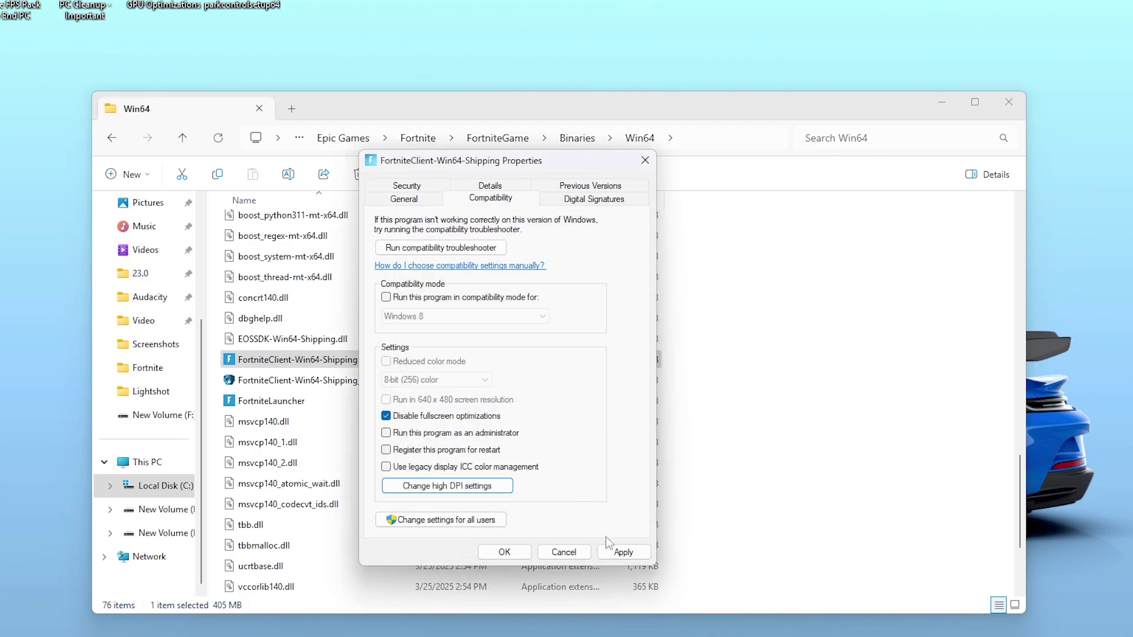
pyautogui.click(620, 553)
pyautogui.click(482, 550)
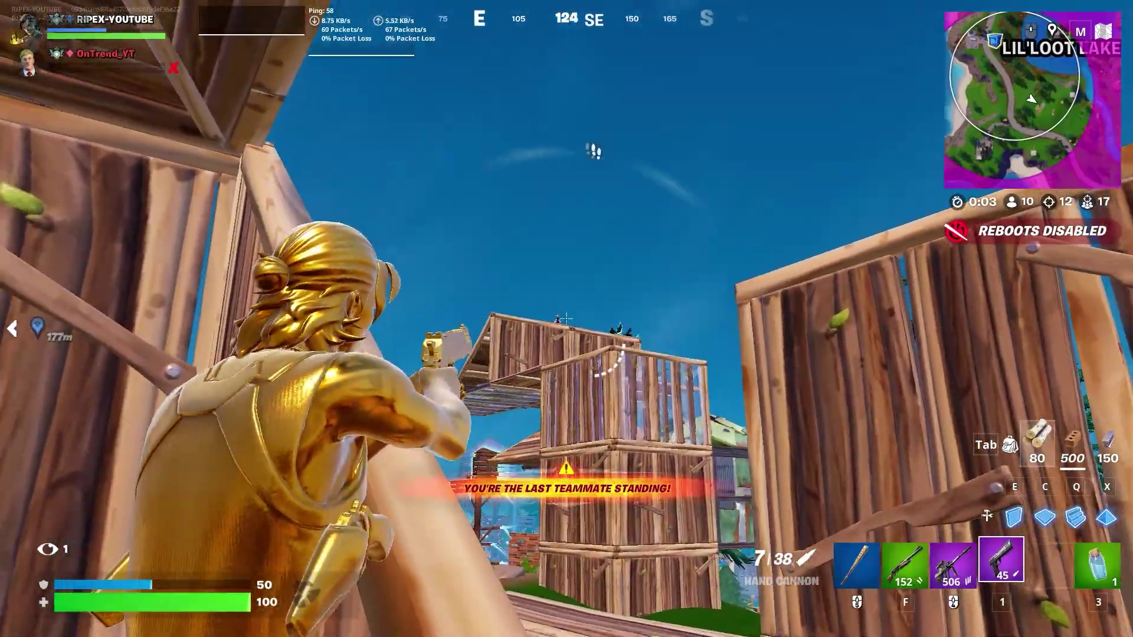
# Step: Shoot with the hand cannon, build wooden ramps upward and eliminate the enemy on the ramps
pyautogui.click(566, 318)
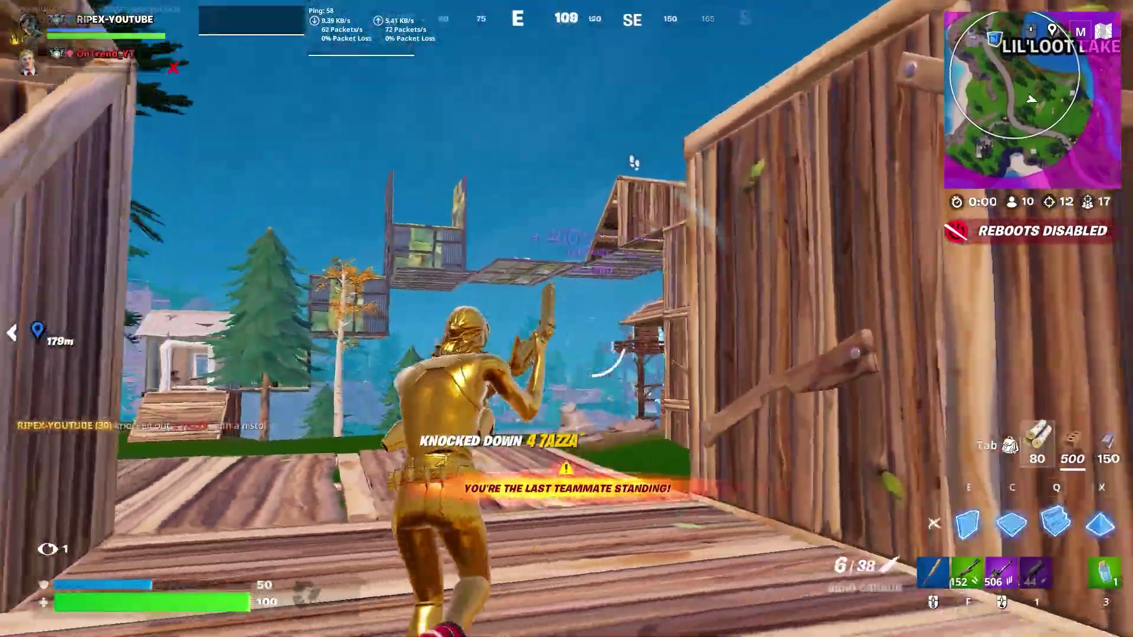
pyautogui.press('f')
pyautogui.press('q')
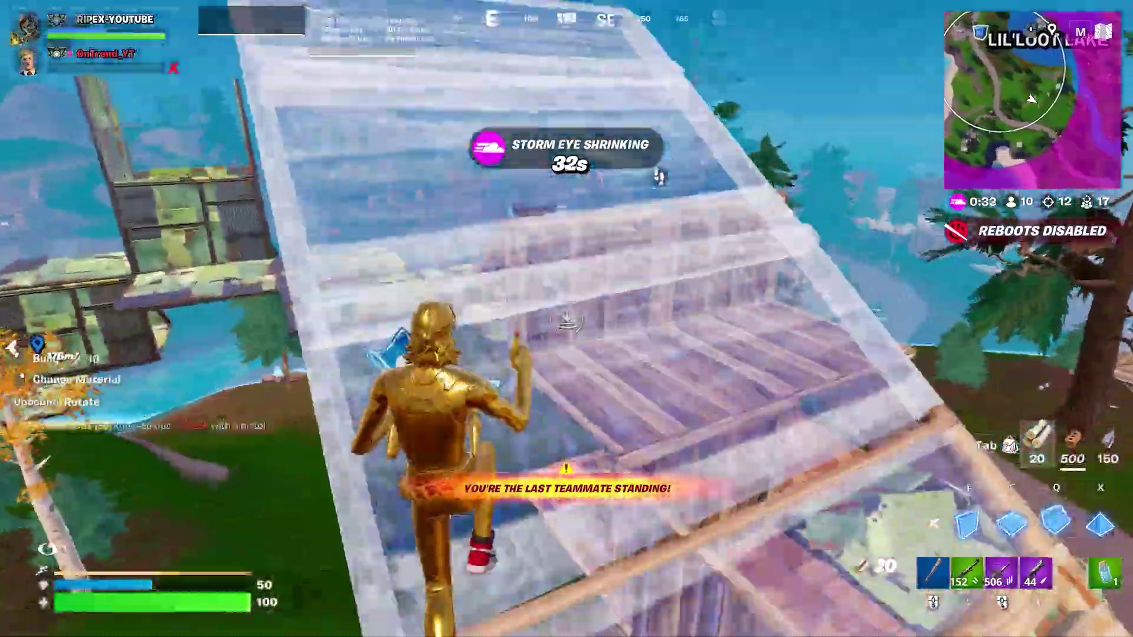
pyautogui.click(566, 319)
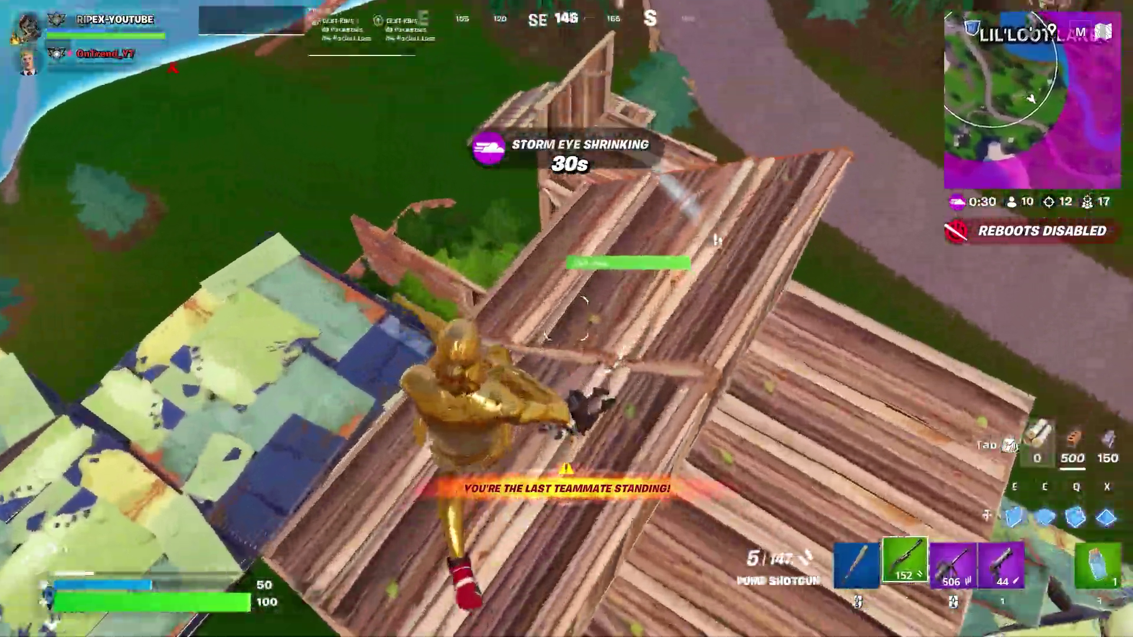
pyautogui.click(566, 318)
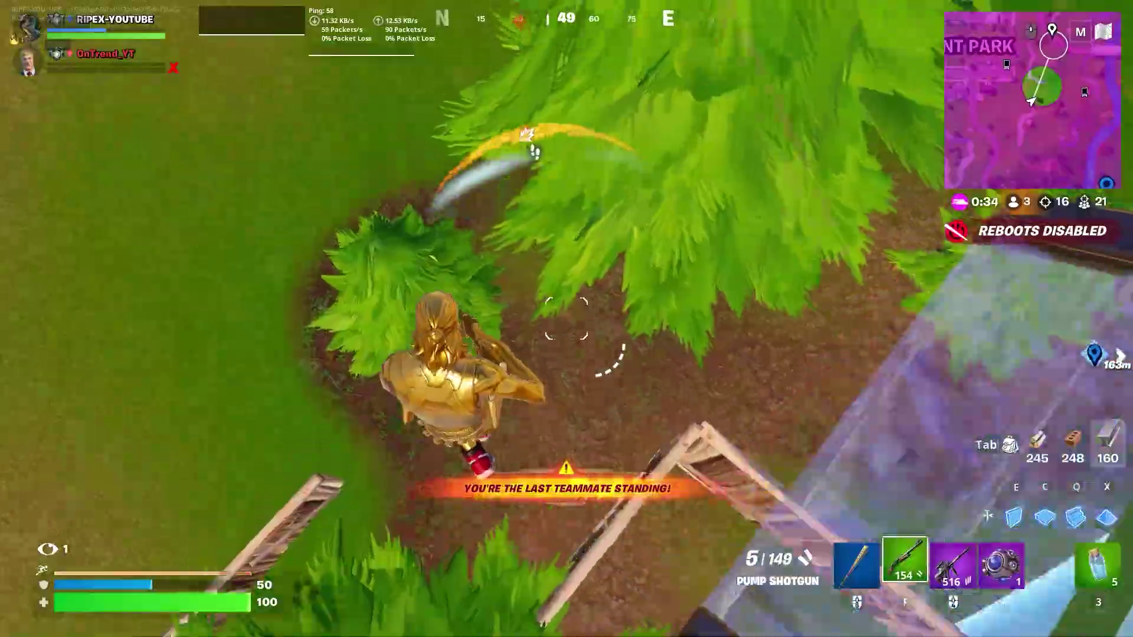
pyautogui.click(567, 318)
# Step: Build metal walls and ramps for cover and finish the enemy team with the pump shotgun
pyautogui.press('e')
pyautogui.click(567, 318)
pyautogui.click(566, 318)
pyautogui.press('f')
pyautogui.click(566, 319)
pyautogui.press('e')
pyautogui.click(566, 318)
pyautogui.press('f')
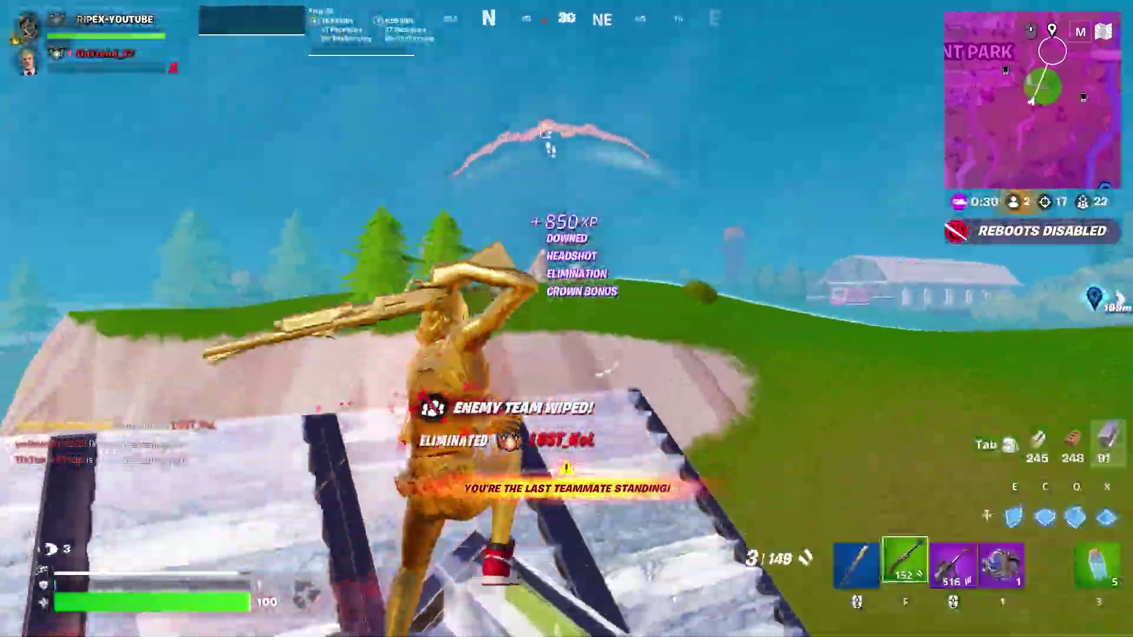